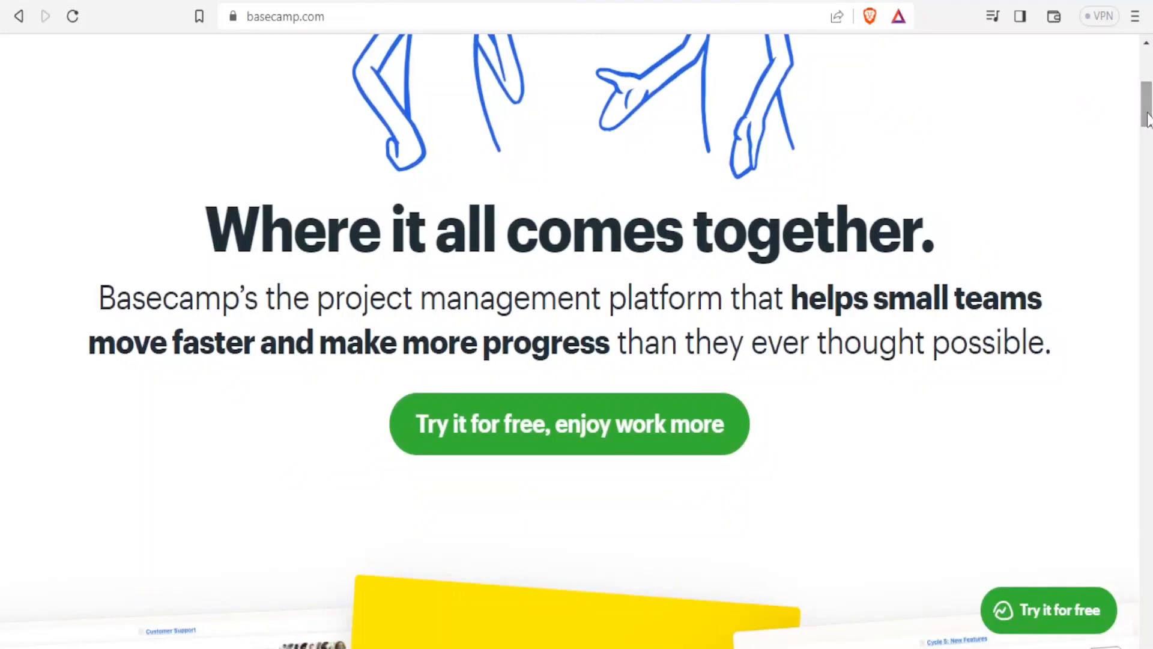
pyautogui.moveTo(1147, 119); pyautogui.dragTo(1147, 190)
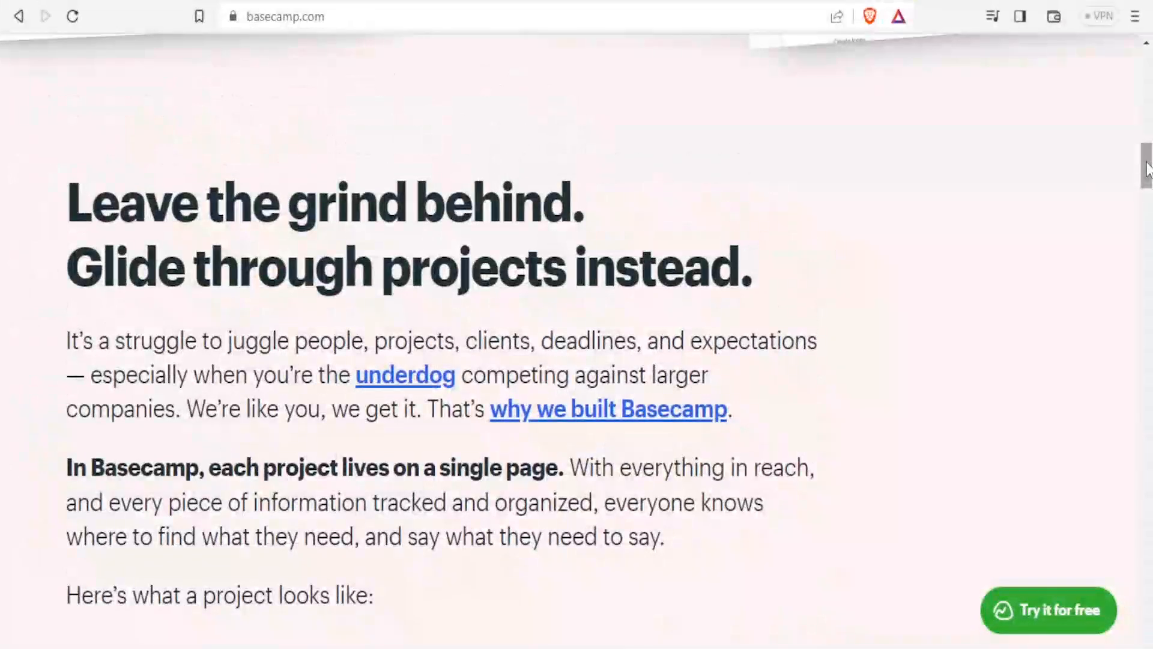
pyautogui.moveTo(1147, 169); pyautogui.dragTo(1149, 74)
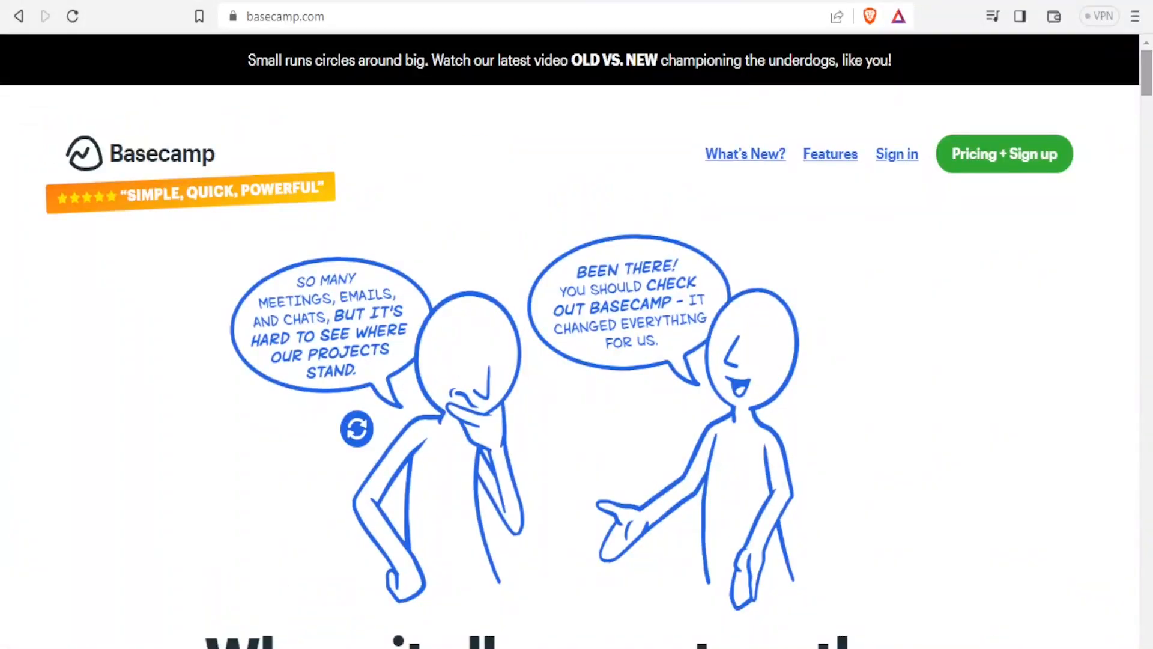
pyautogui.scroll(-7, 864, 262)
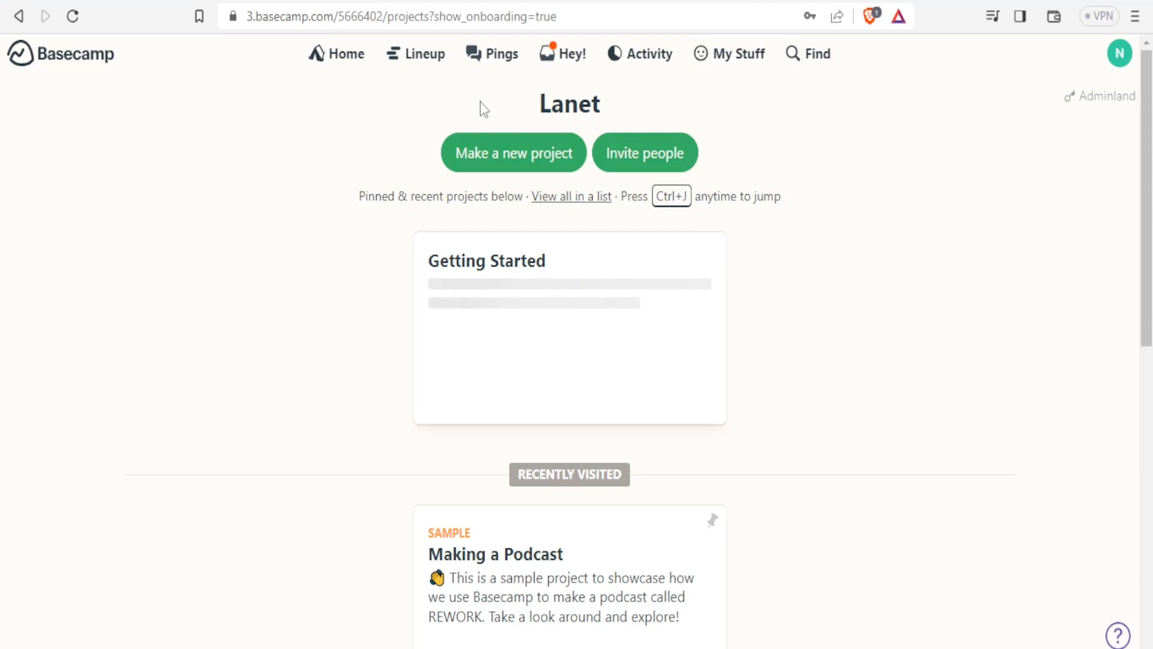
# Go to the home page and start a new project, dismissing the browser's notification permission requests.
pyautogui.click(338, 59)
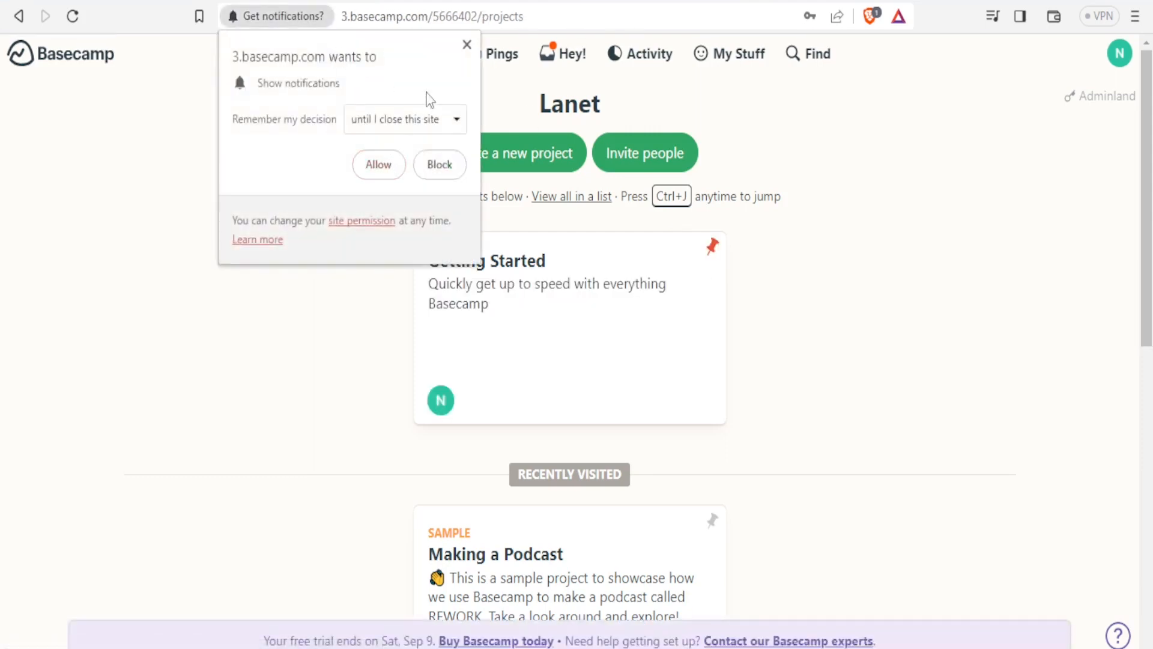
pyautogui.click(466, 45)
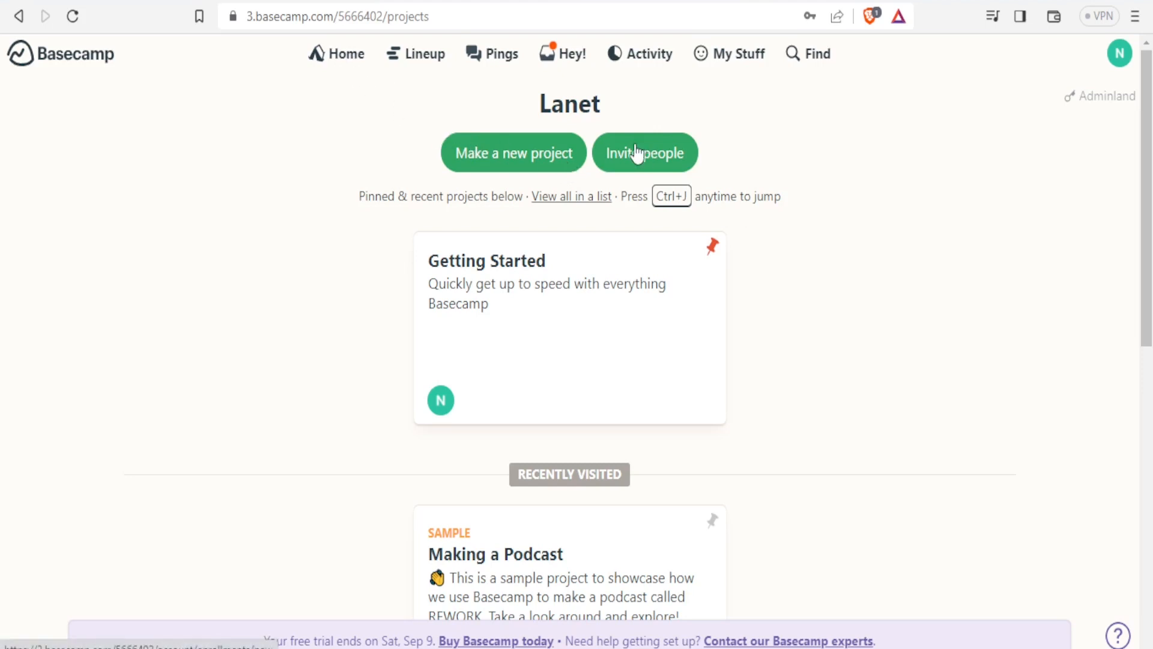
pyautogui.click(519, 160)
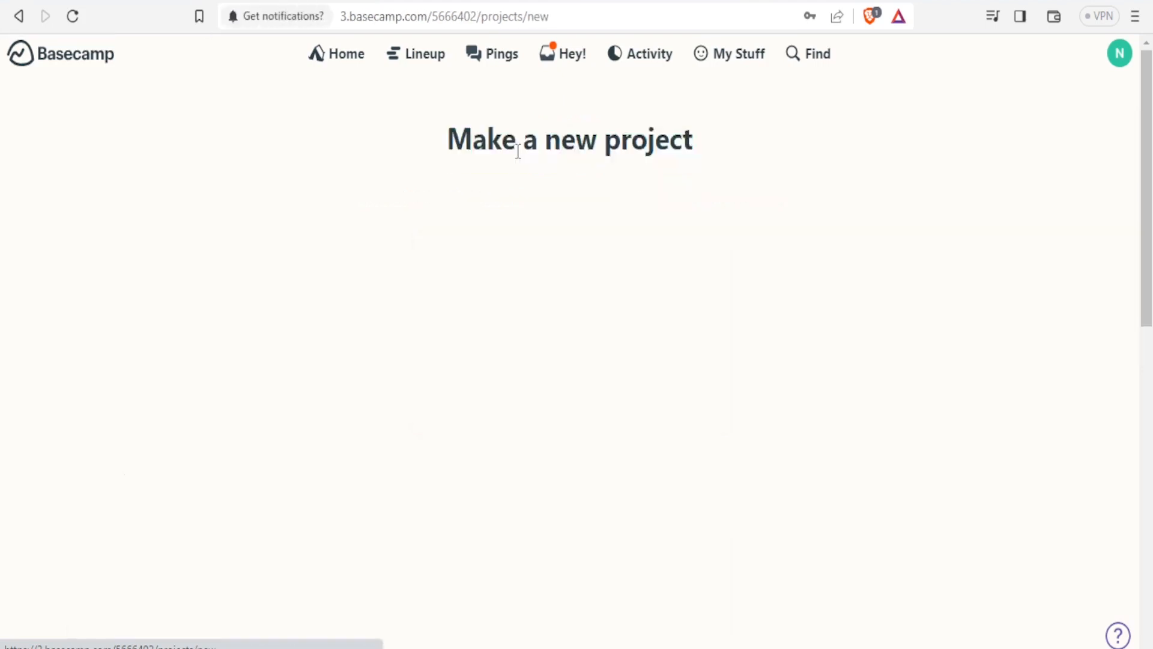
pyautogui.click(468, 44)
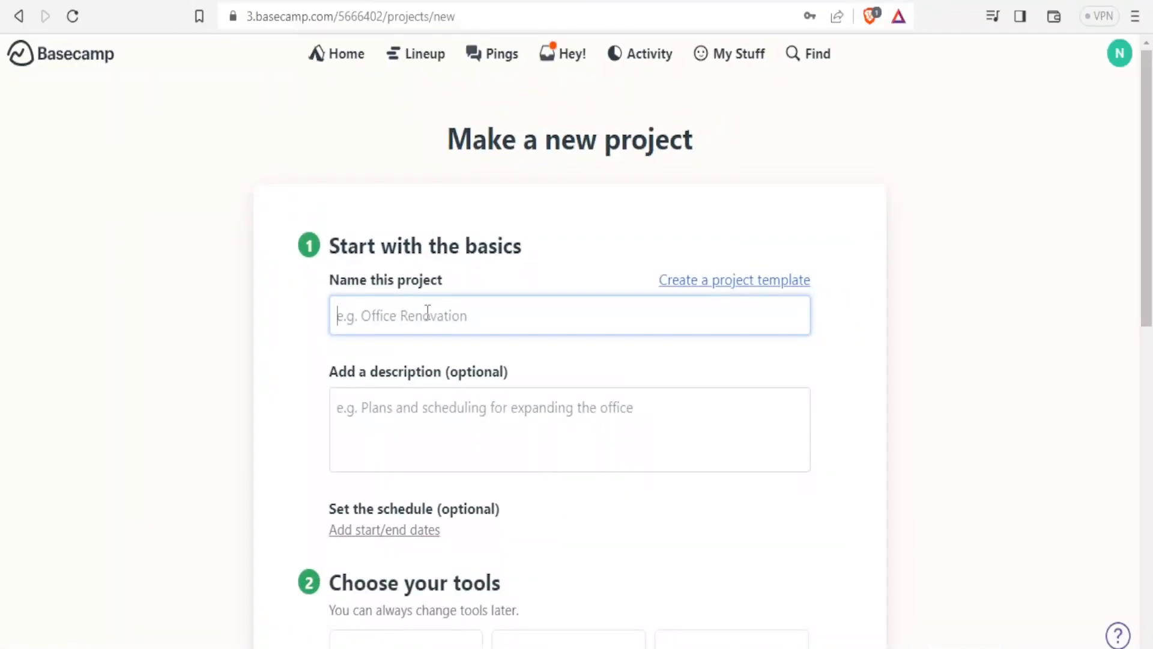
# Name the project with the client's first name in possessive form plus "Wedding", and describe it with that name followed by "video".
pyautogui.write('Ti')
pyautogui.moveTo(443, 315); pyautogui.dragTo(337, 319)
pyautogui.hotkey('ctrl', 'c')
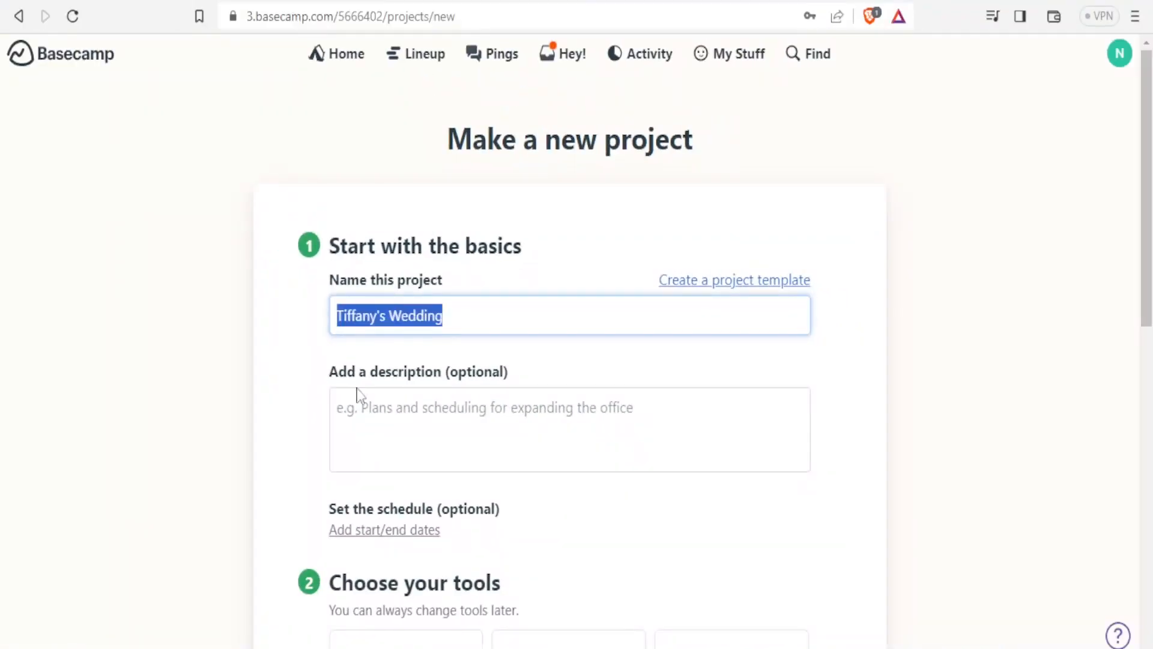
pyautogui.click(356, 403)
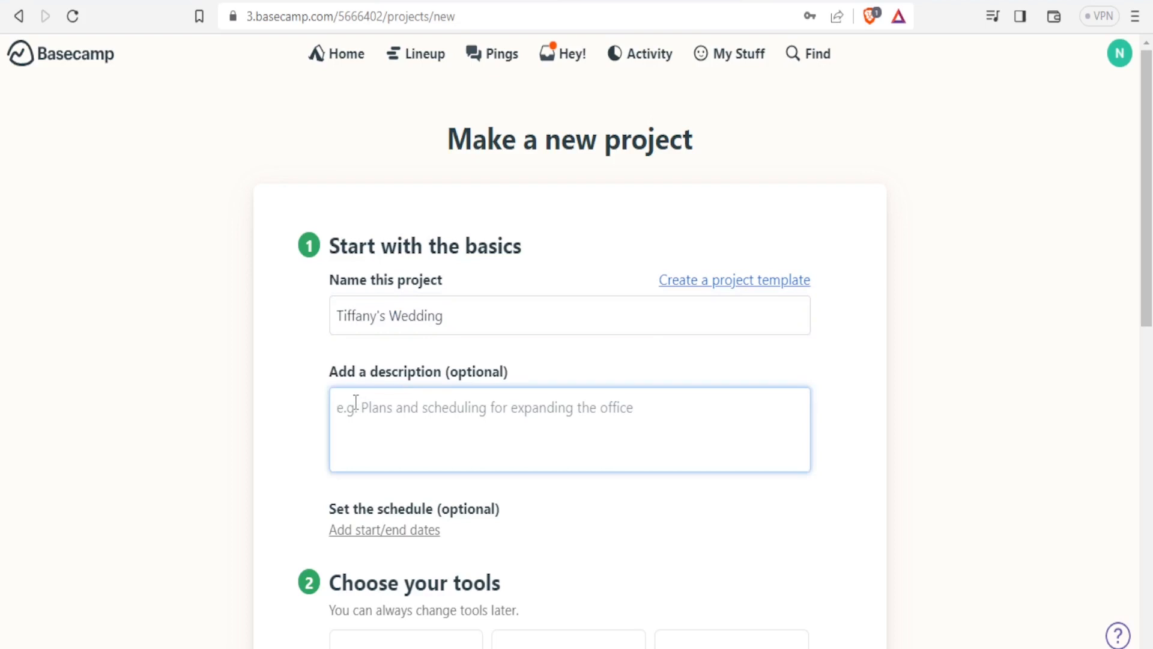
pyautogui.hotkey('ctrl', 'v')
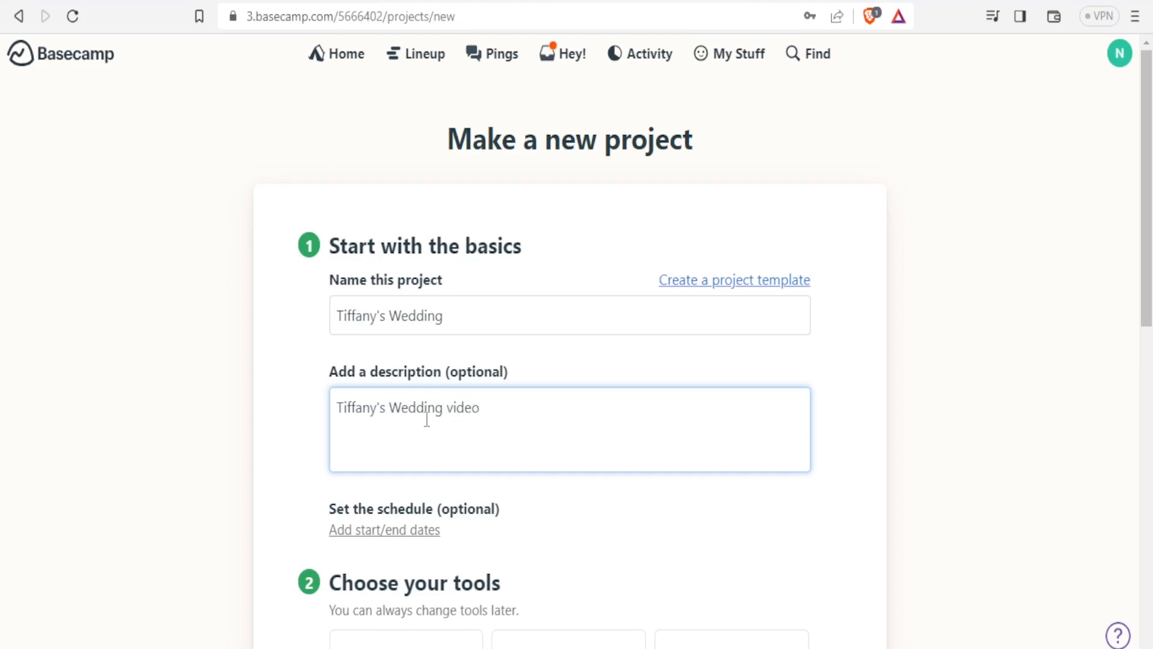
# Switch off only the Campfire tool for the new project and create the project.
pyautogui.moveTo(1146, 170); pyautogui.dragTo(1148, 332)
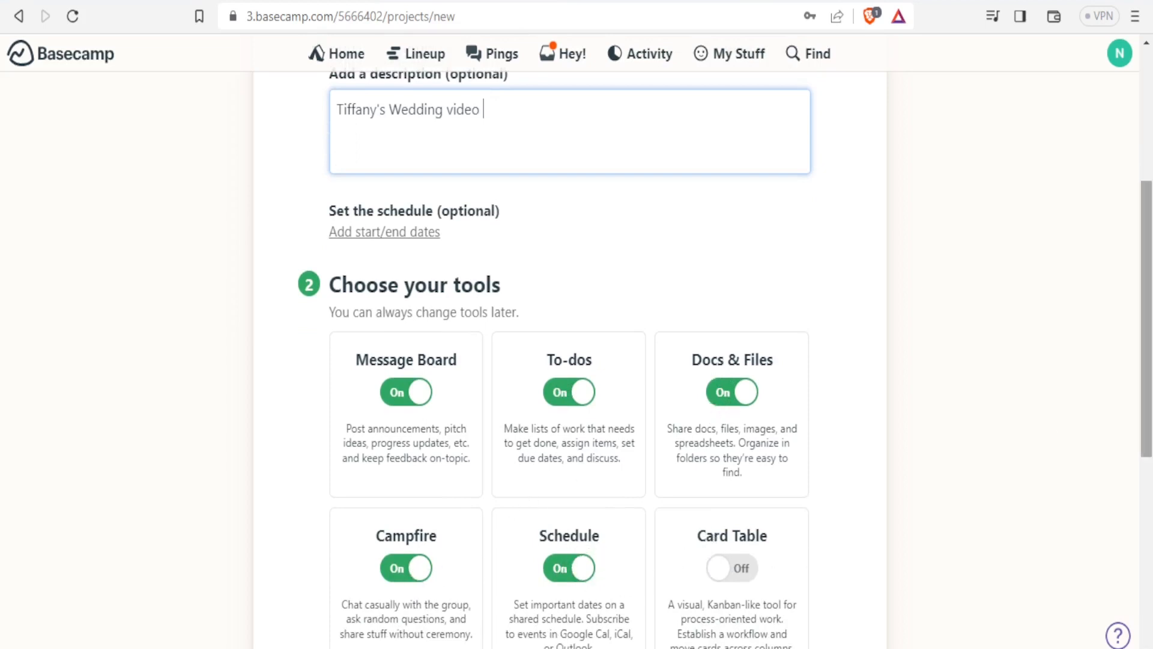
pyautogui.scroll(-1, 1146, 421)
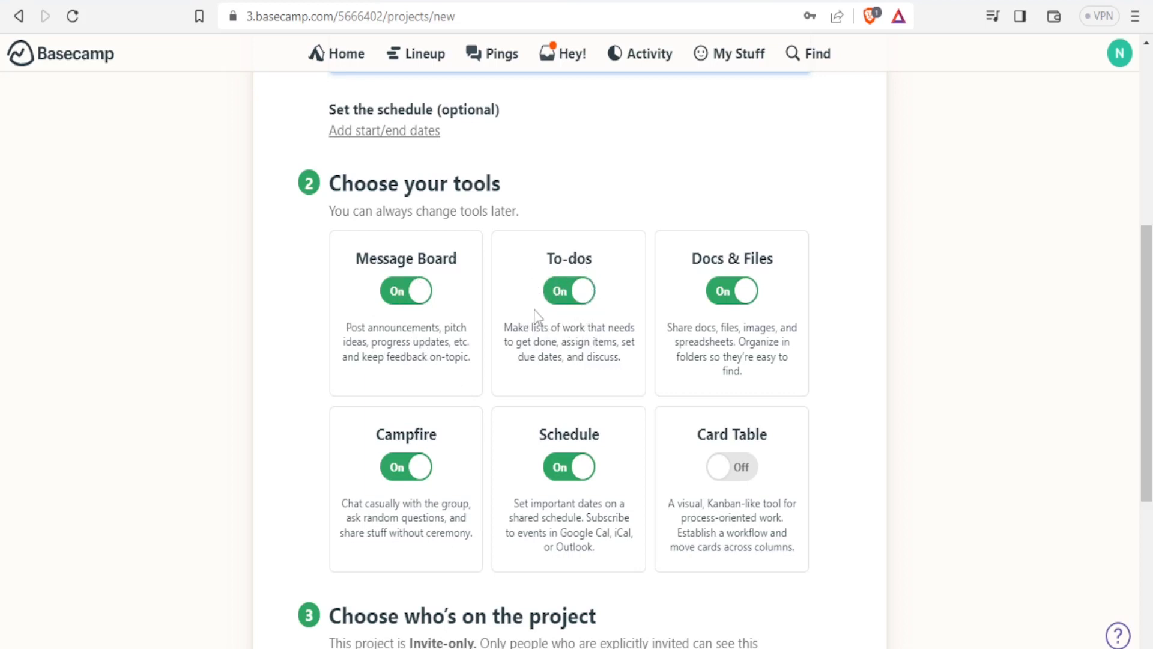
pyautogui.moveTo(1147, 294)
pyautogui.mouseDown()
pyautogui.moveTo(1150, 106)
pyautogui.moveTo(1141, 278)
pyautogui.mouseUp()
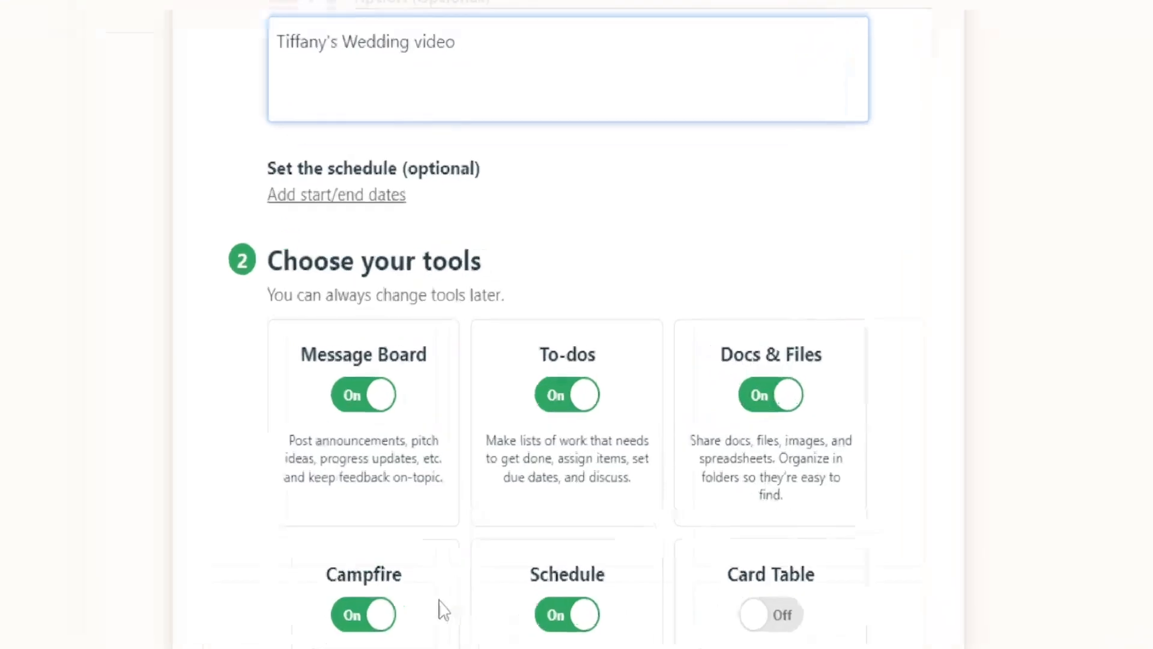
pyautogui.moveTo(1147, 274); pyautogui.dragTo(1148, 324)
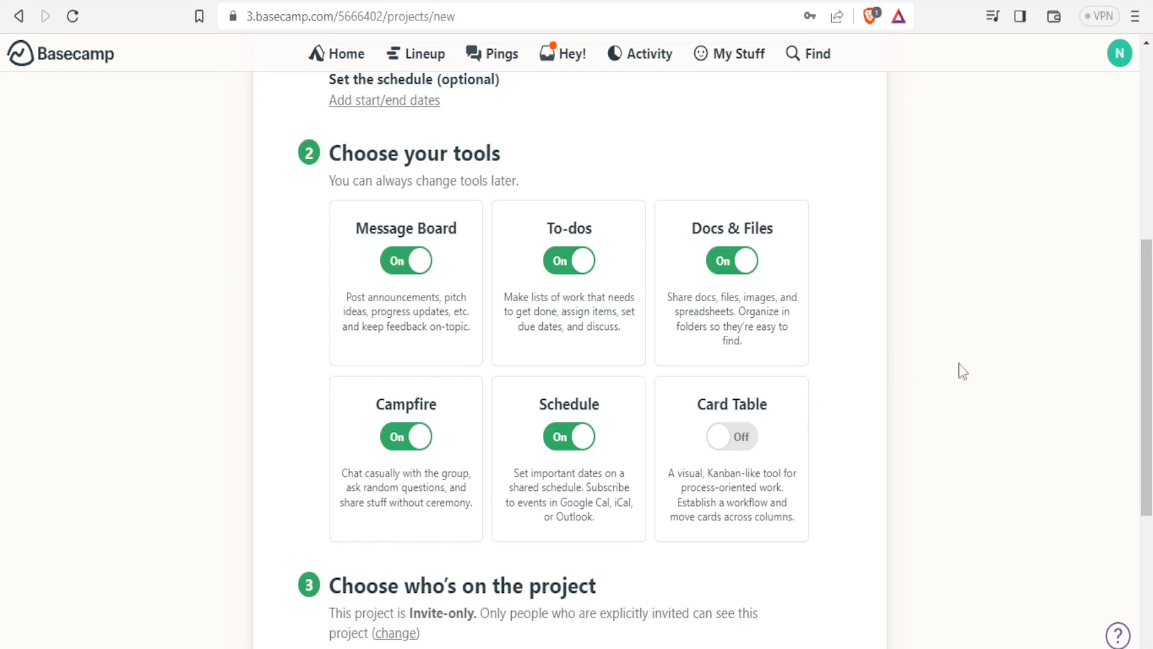
pyautogui.moveTo(1147, 340); pyautogui.dragTo(1151, 428)
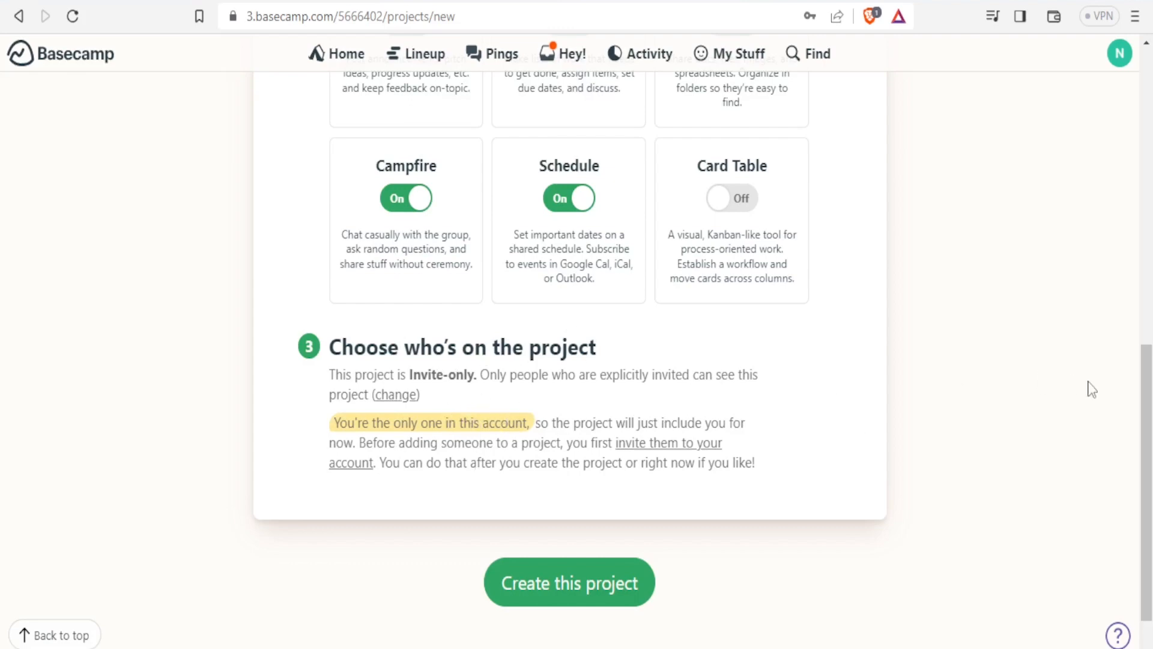
pyautogui.moveTo(1147, 401); pyautogui.dragTo(1150, 284)
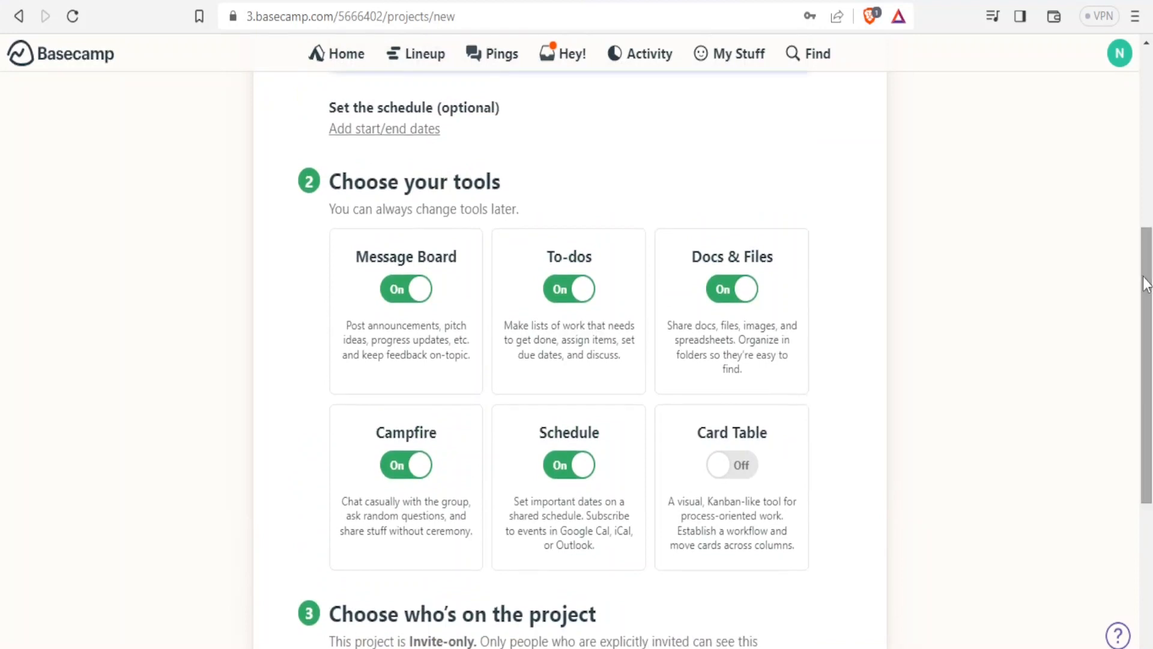
pyautogui.click(565, 474)
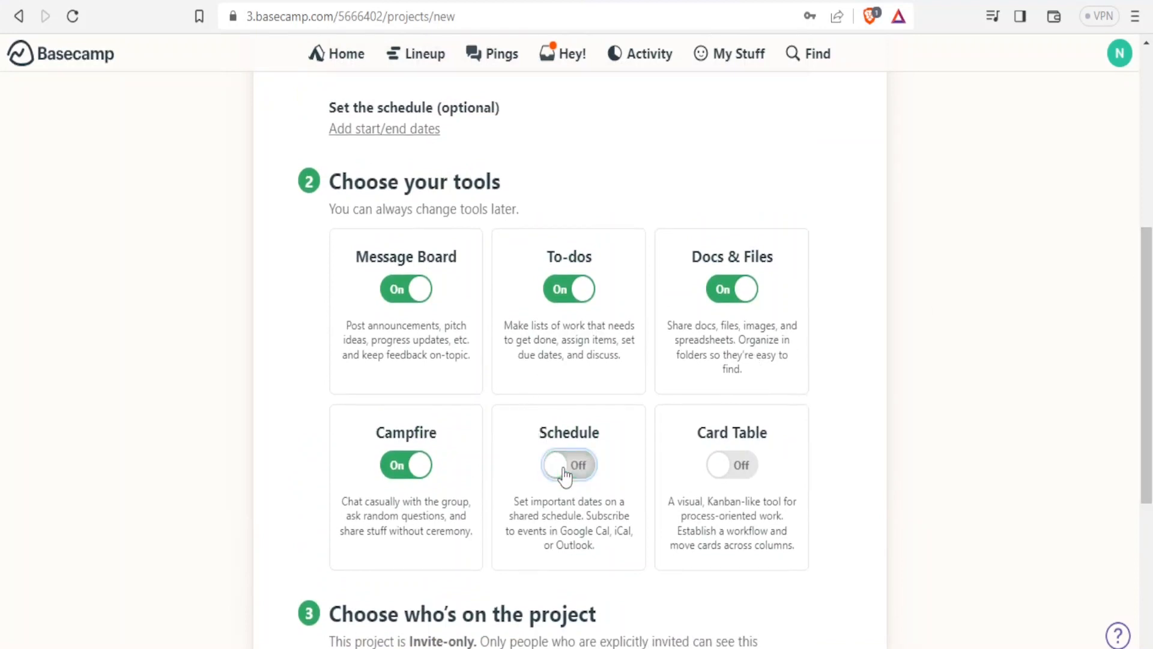
pyautogui.click(401, 473)
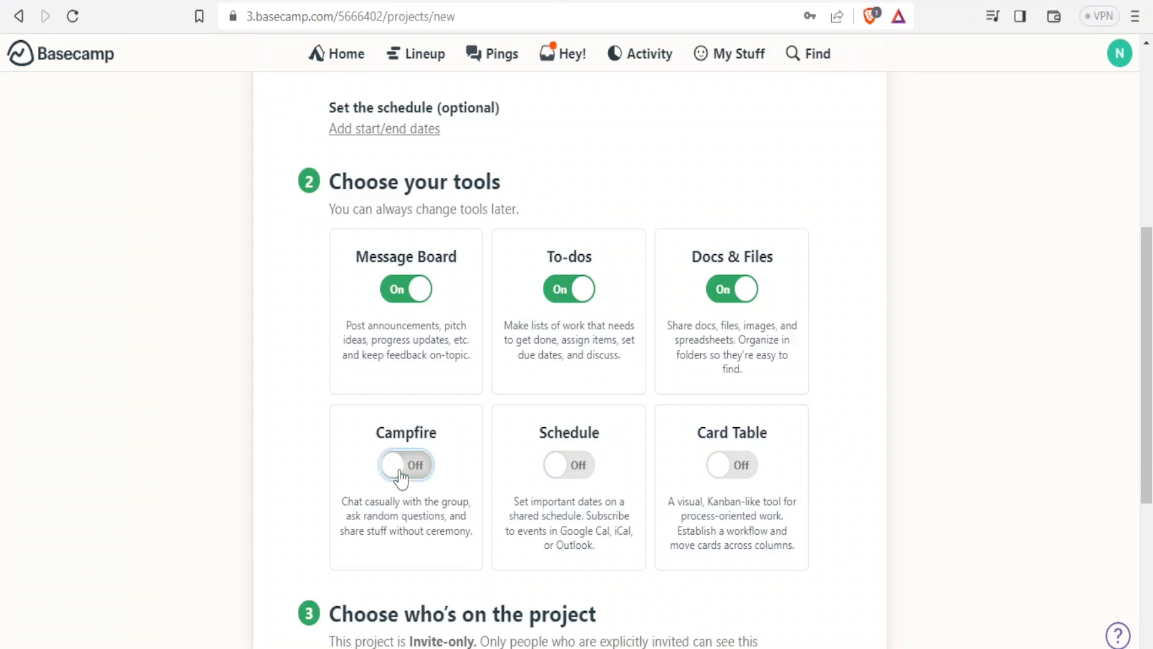
pyautogui.click(577, 465)
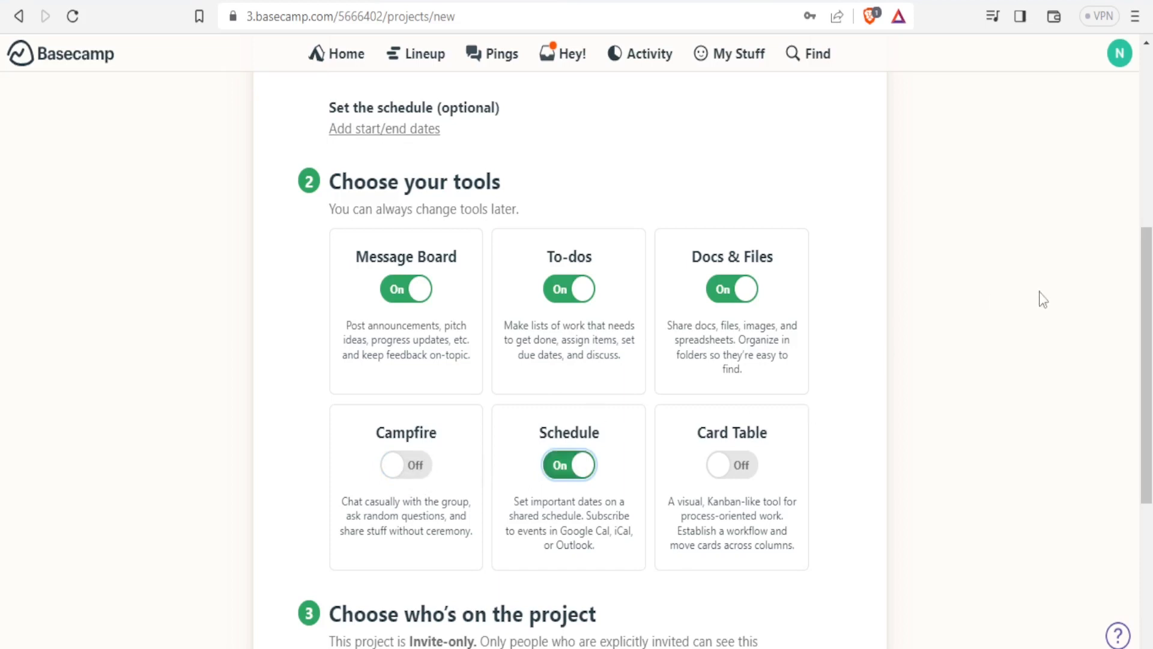
pyautogui.moveTo(1147, 306); pyautogui.dragTo(1145, 457)
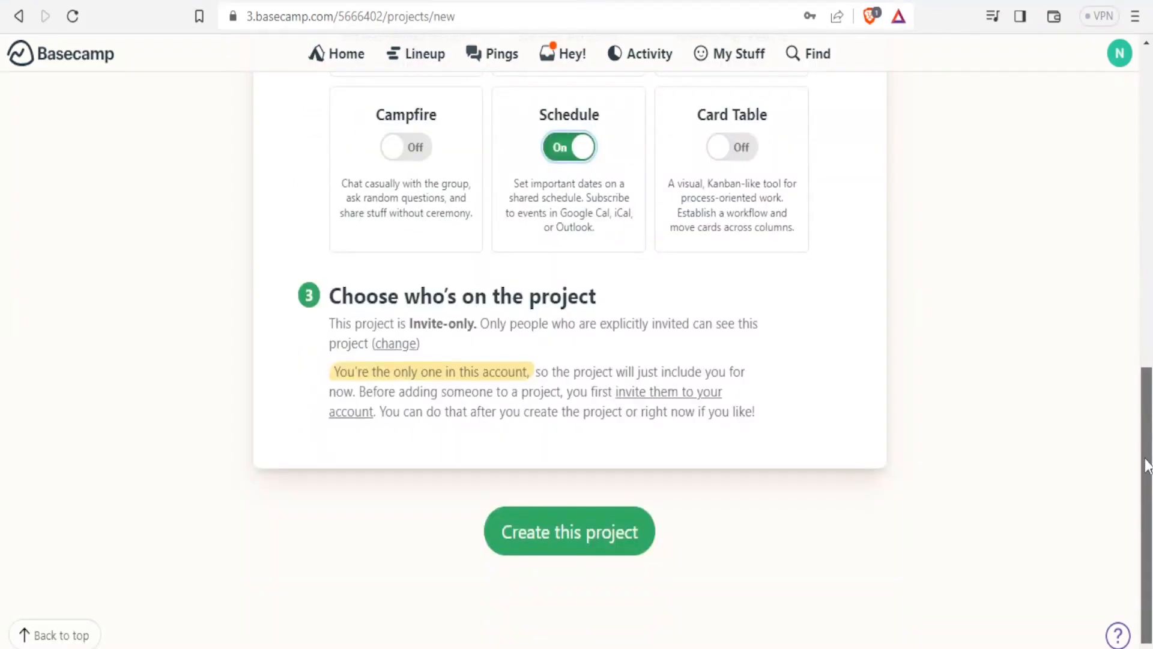
pyautogui.click(596, 553)
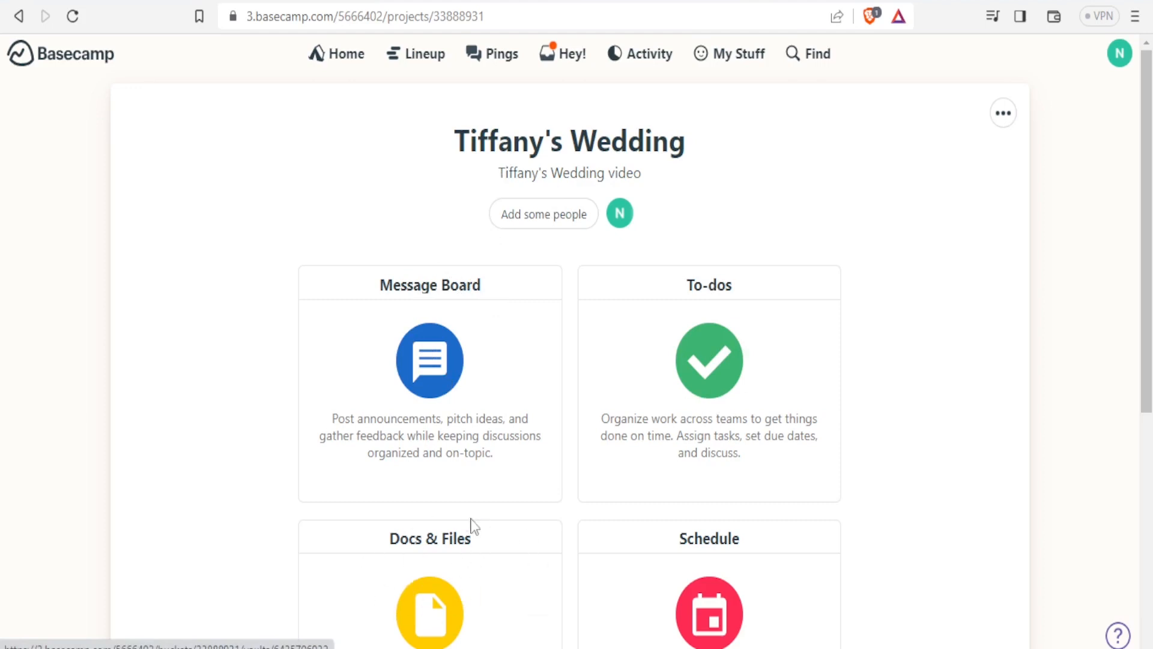
# Create a to-do list named "Discuss The Scope" in the project's To-dos.
pyautogui.moveTo(1147, 149)
pyautogui.mouseDown()
pyautogui.moveTo(1146, 264)
pyautogui.moveTo(1151, 132)
pyautogui.mouseUp()
pyautogui.click(701, 371)
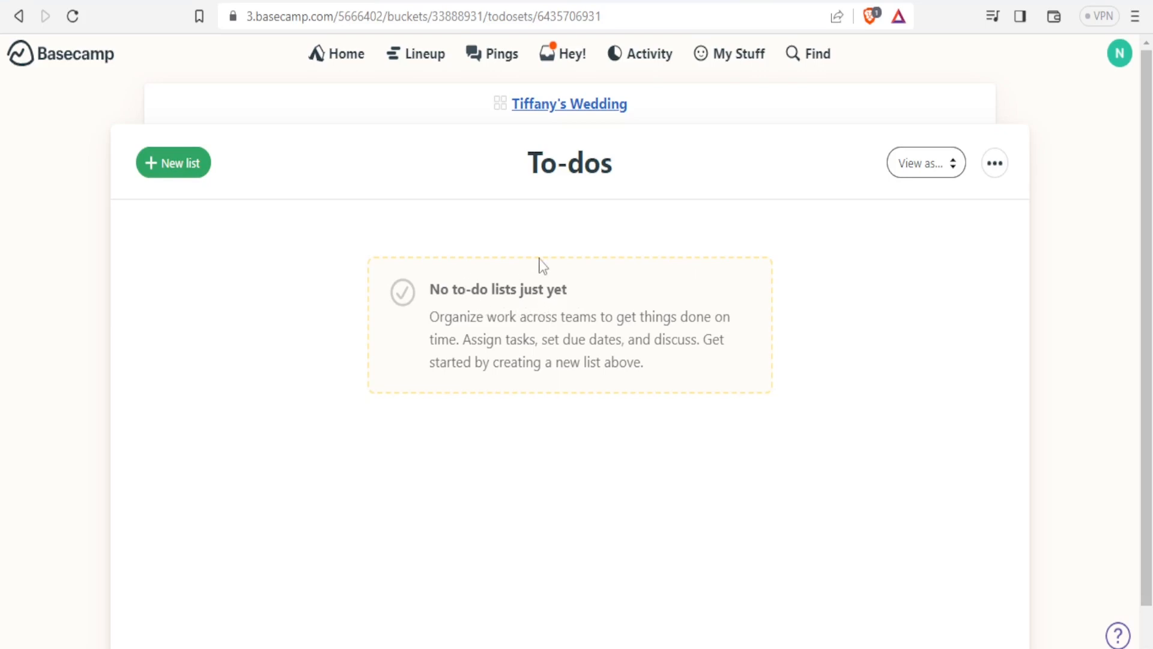
pyautogui.click(188, 174)
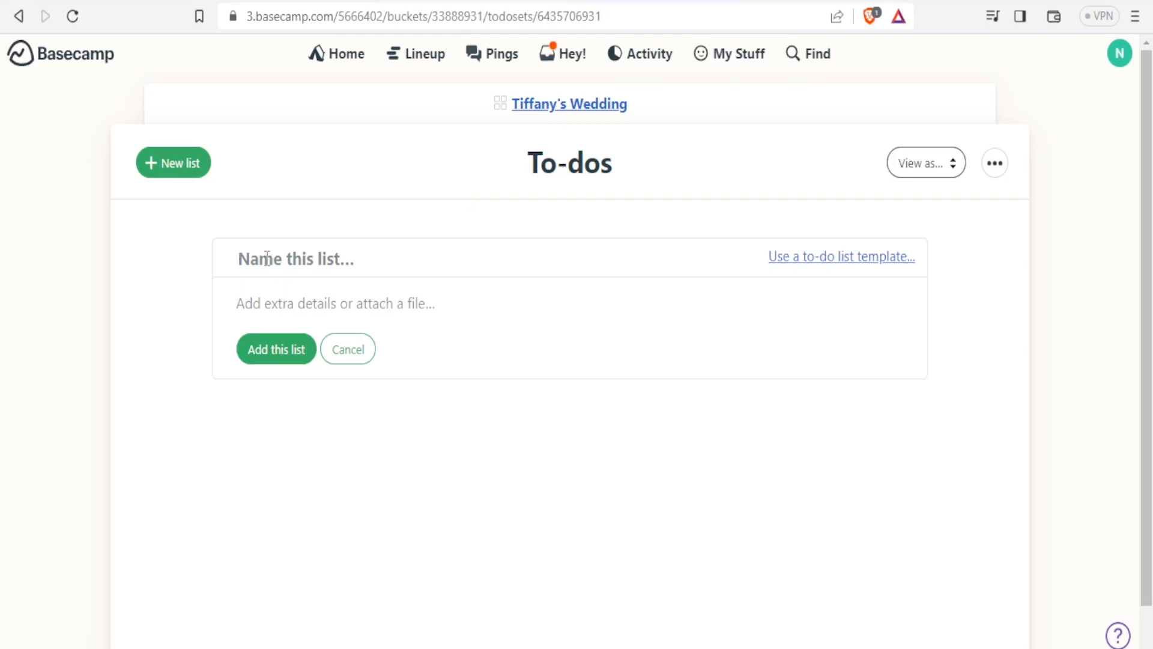
pyautogui.write('D')
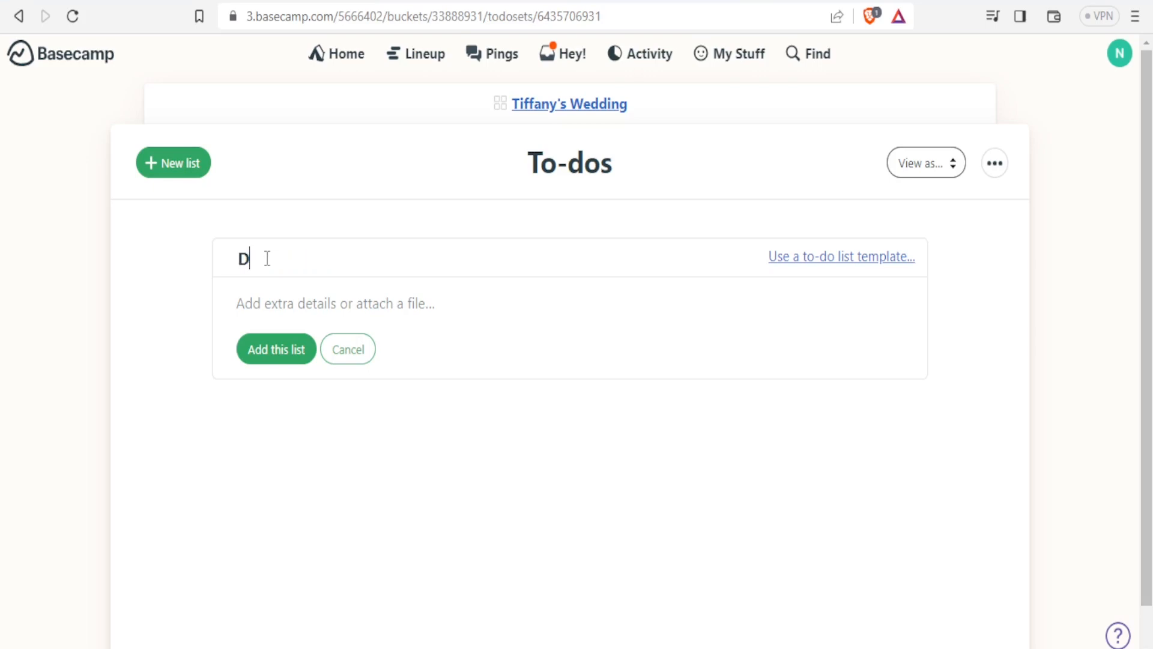
pyautogui.write('iscuss The Scope')
pyautogui.press('Return')
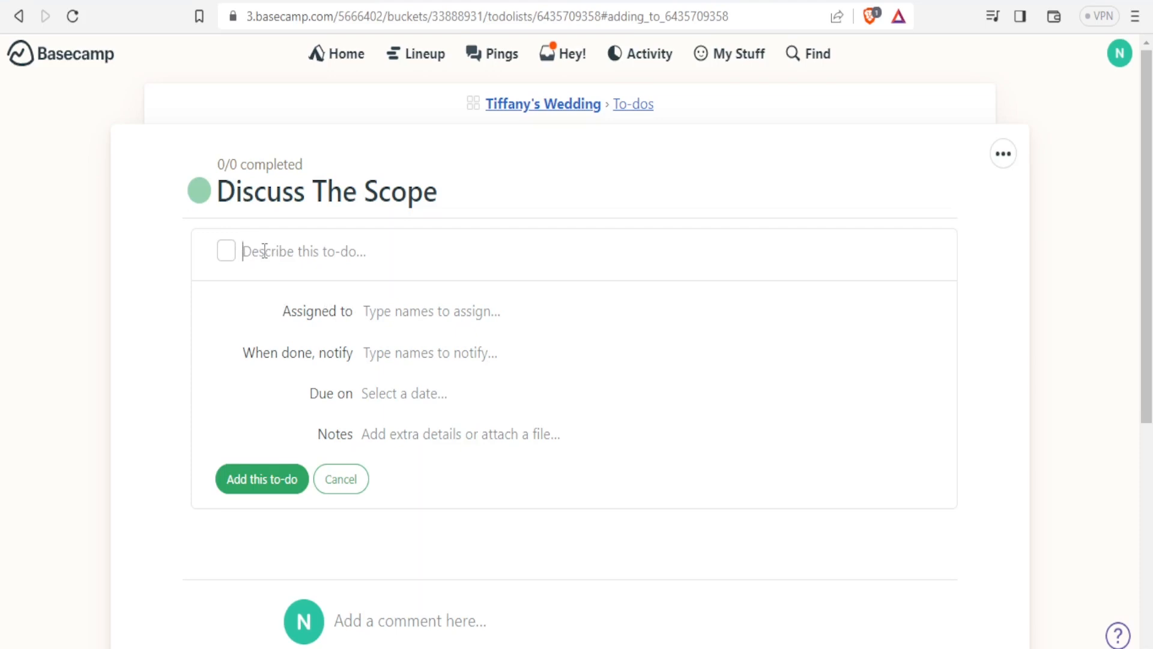
# Describe the first to-do as discussing the wedding deliverables with the client, using the client's first name.
pyautogui.write('Discuss with Tiffany on the d')
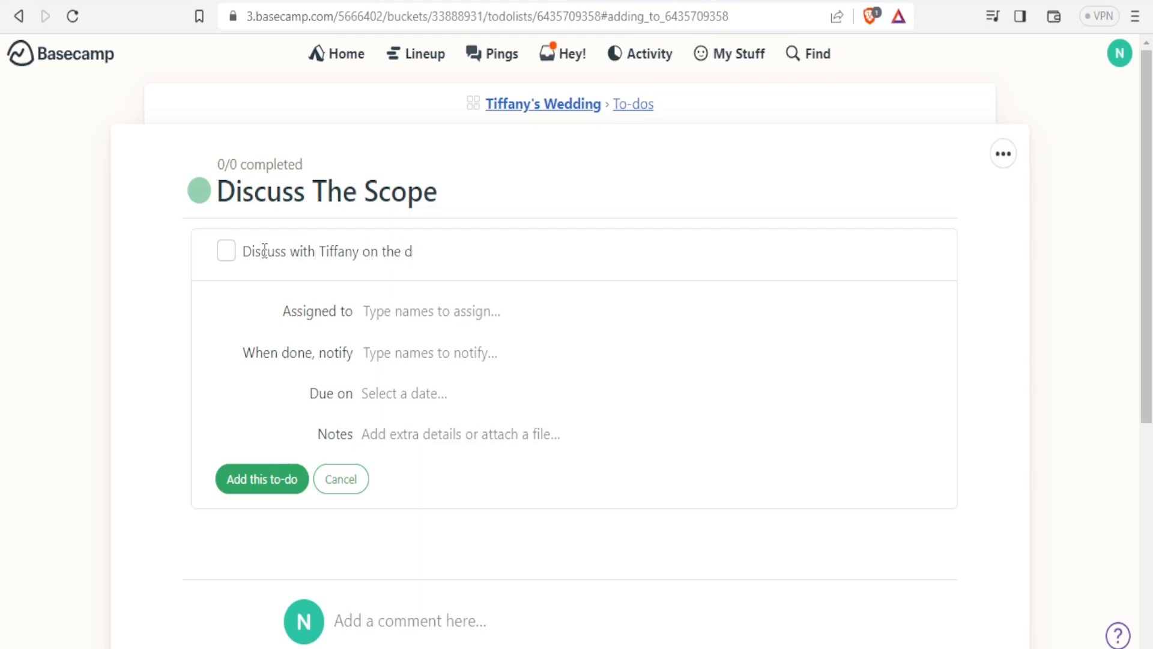
pyautogui.press('BackSpace')
pyautogui.write('wedding deliverables')
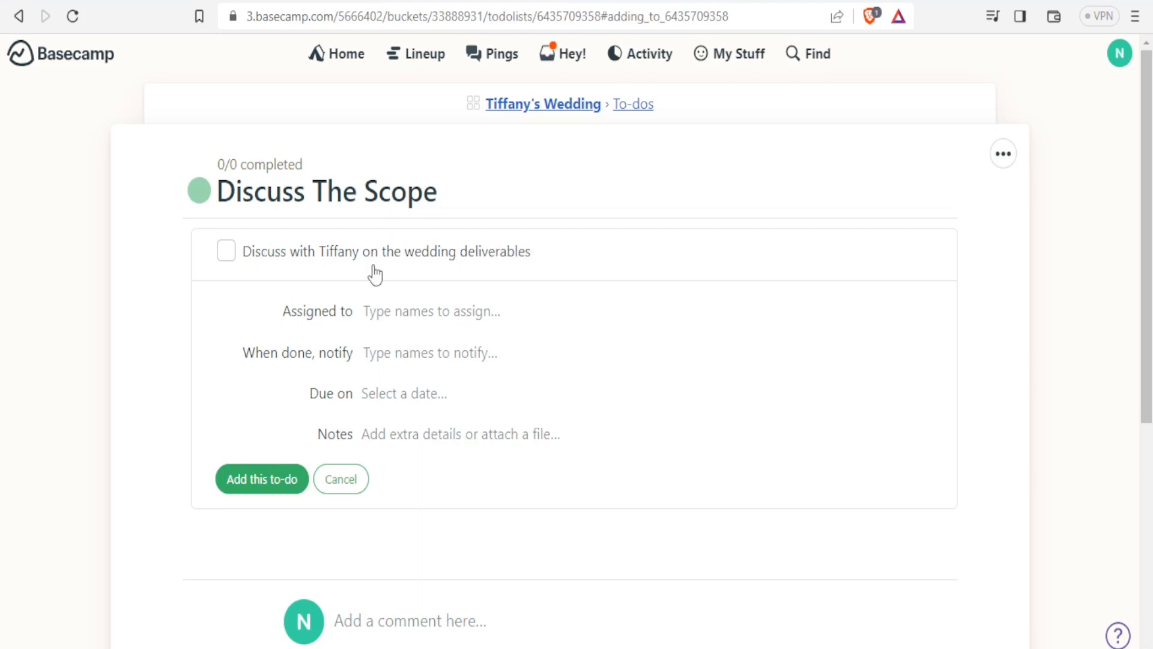
# Assign the to-do to the account owner and have the same person notified when it is done.
pyautogui.click(395, 311)
pyautogui.write('nj')
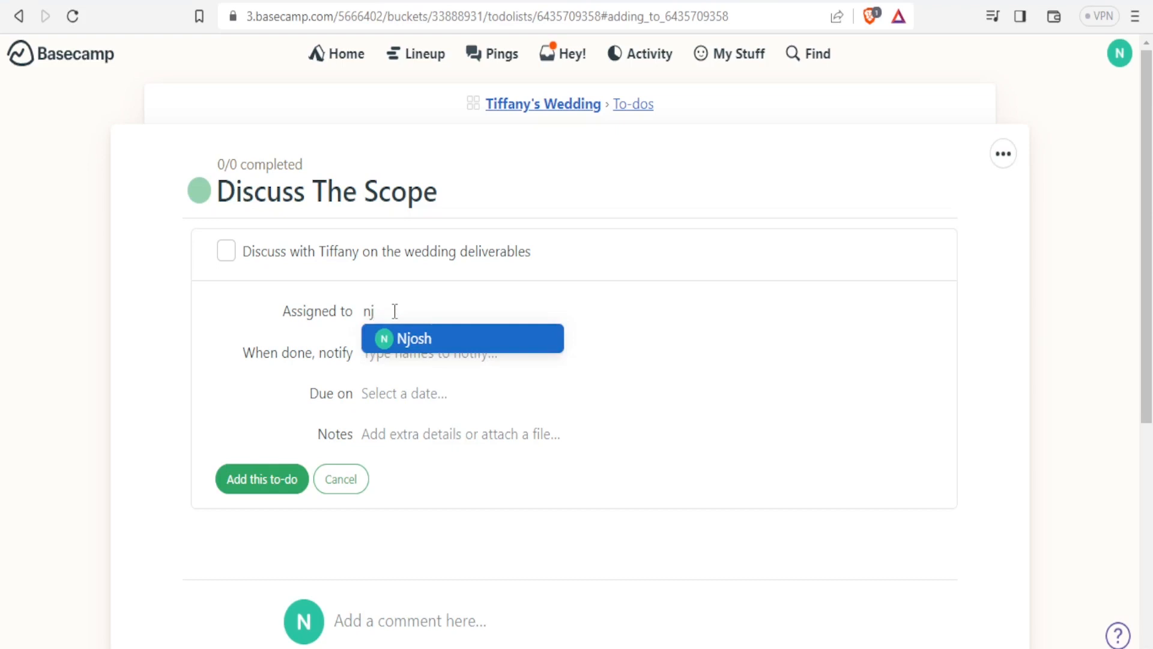
pyautogui.click(434, 340)
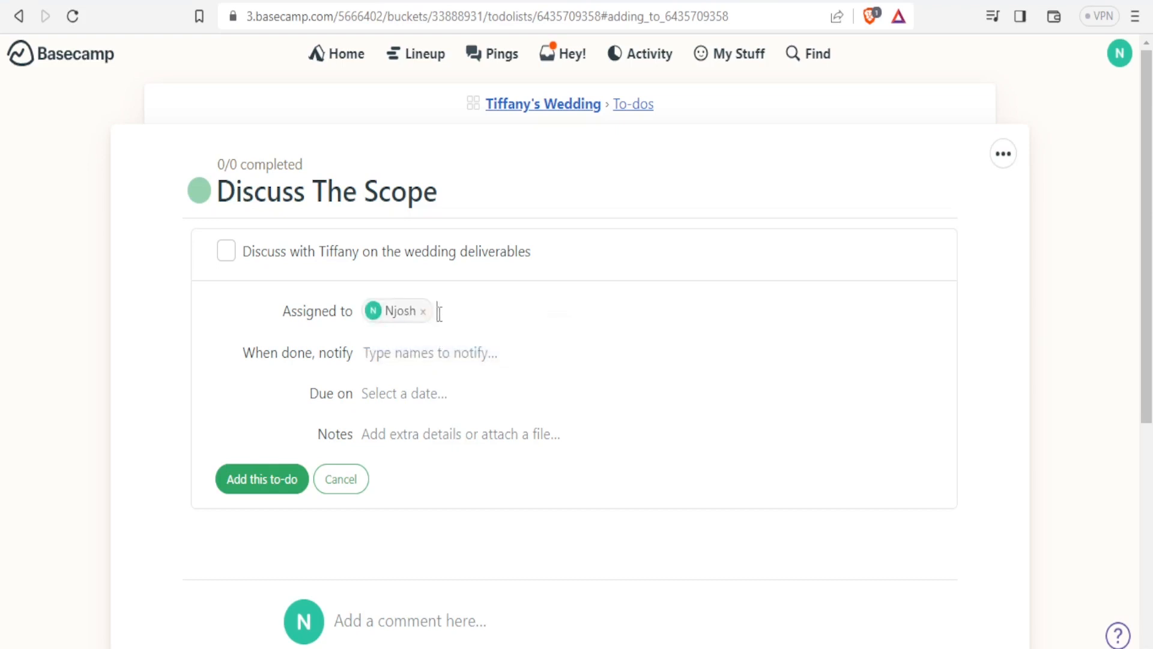
pyautogui.click(384, 357)
pyautogui.write('nj')
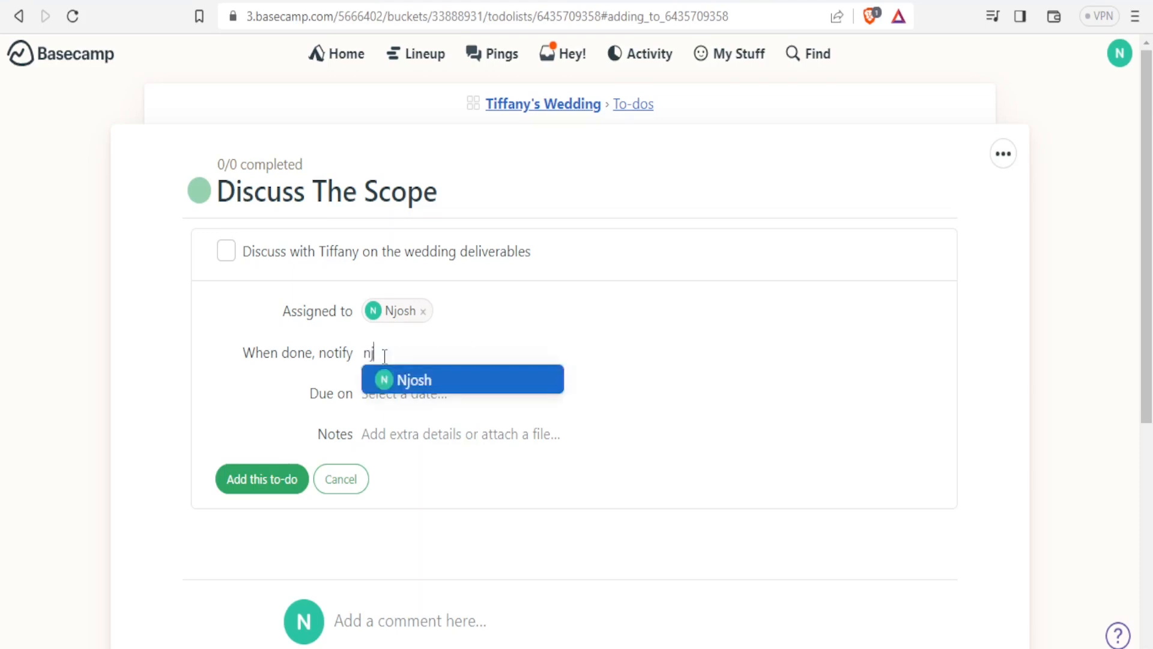
pyautogui.click(415, 380)
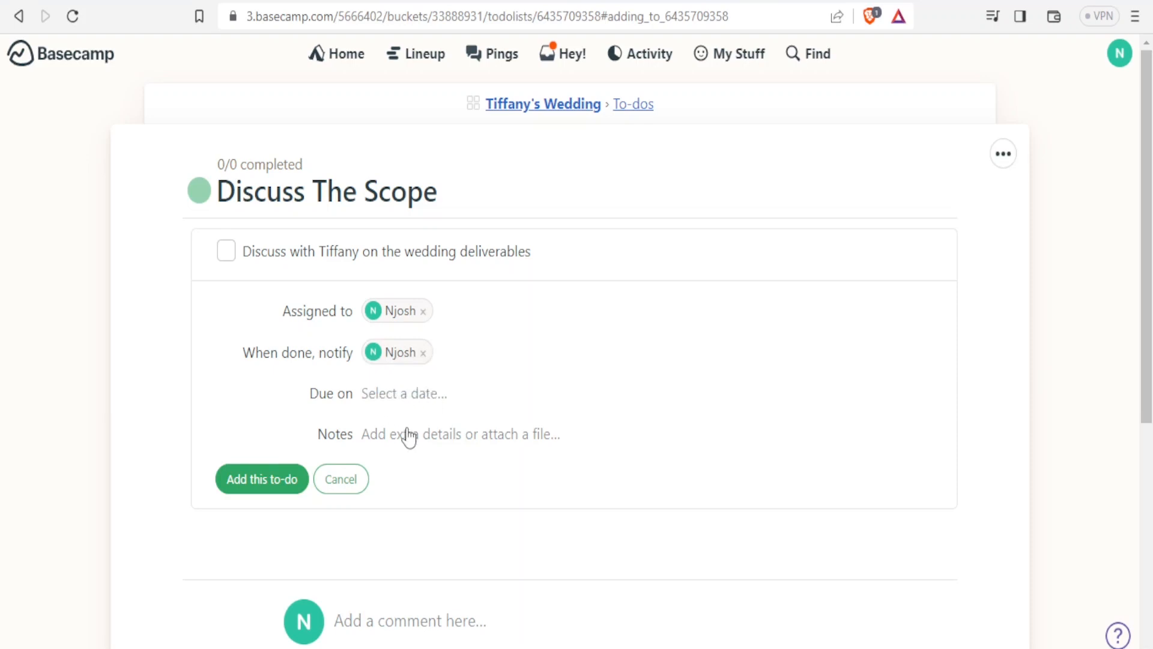
# Add the to-do with a due date of Sat, Aug 12, 2023 and return to the project page.
pyautogui.click(389, 399)
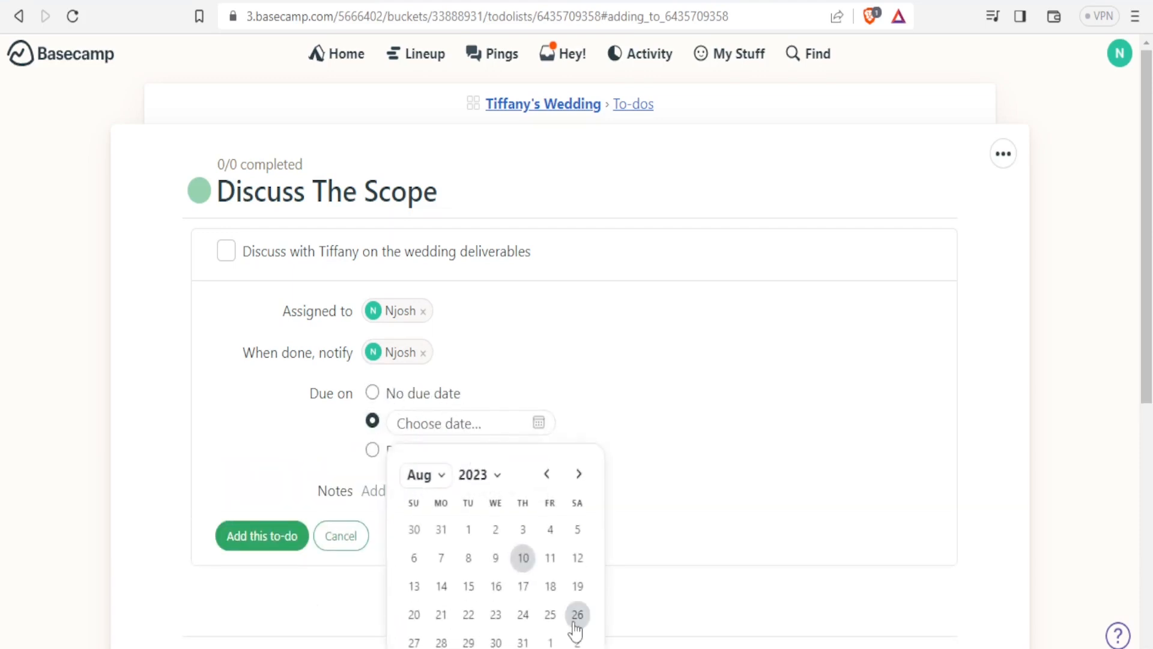
pyautogui.click(577, 558)
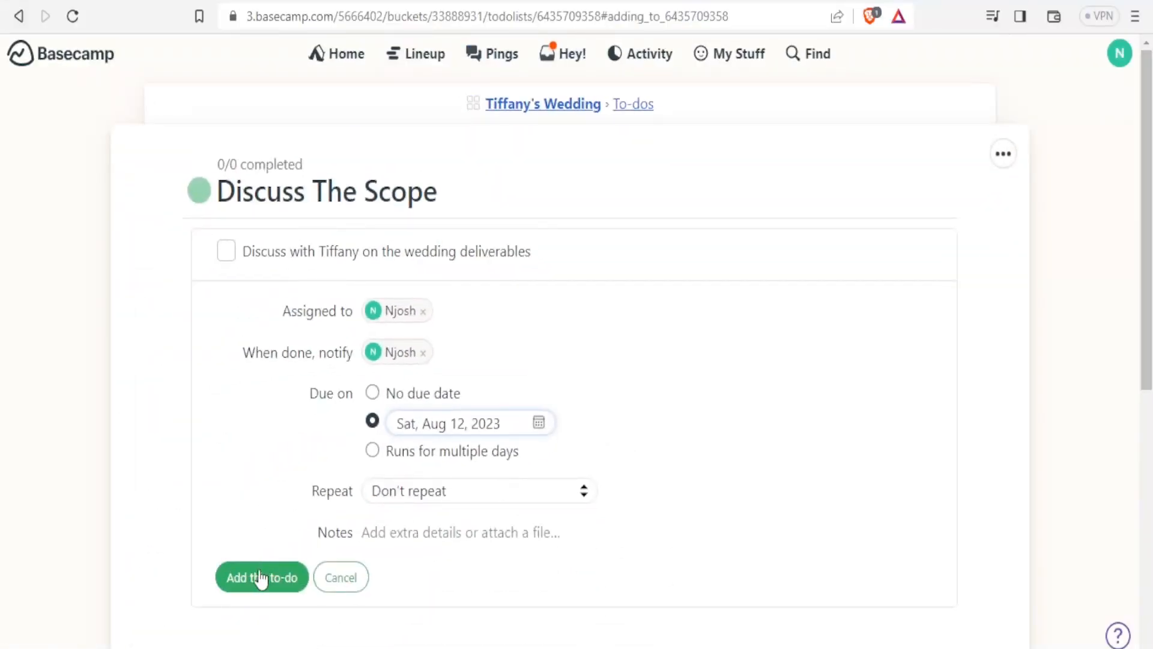
pyautogui.click(260, 578)
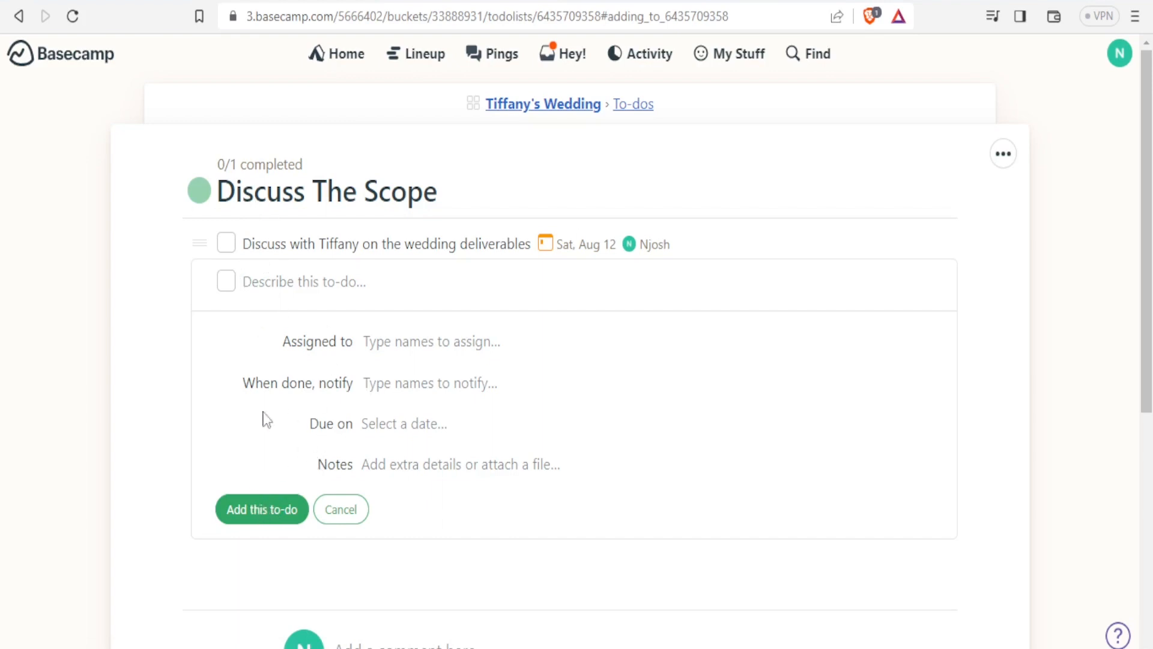
pyautogui.click(510, 107)
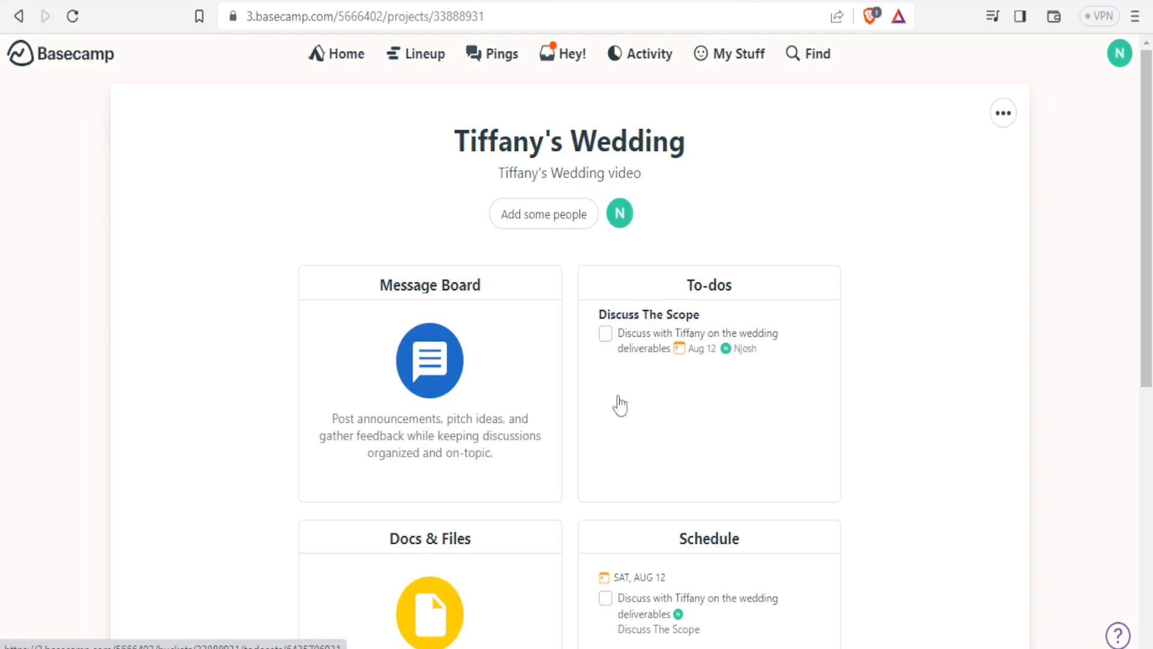
# Start a new message on the project's Message Board with the title "Quick Meeting".
pyautogui.click(438, 370)
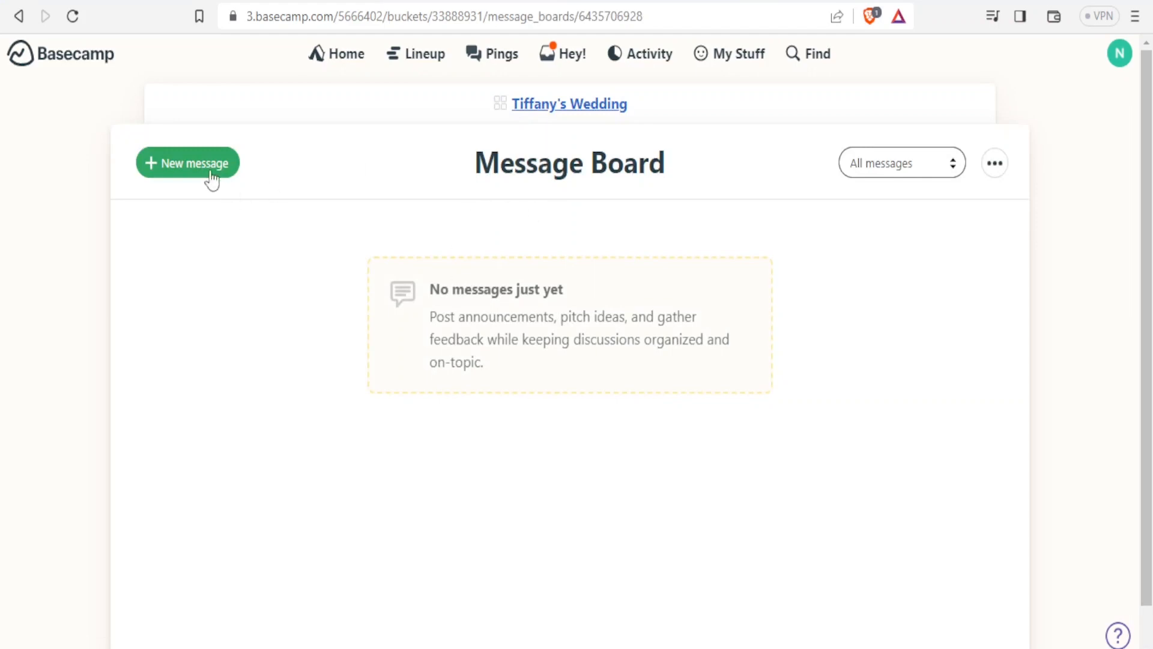
pyautogui.click(203, 170)
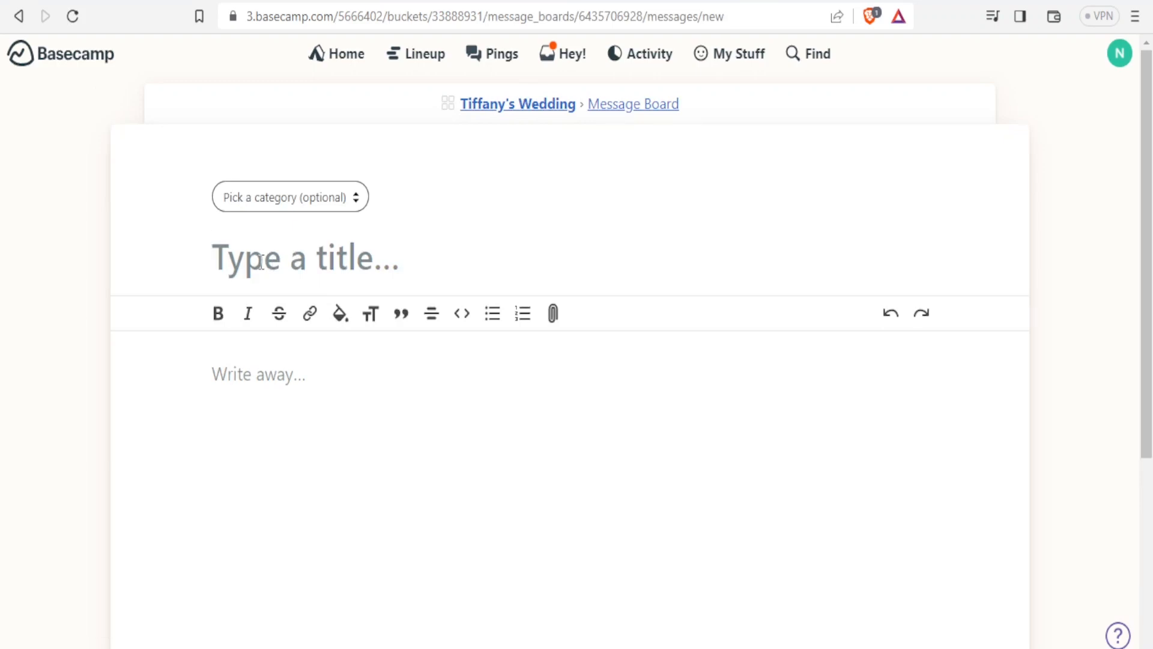
pyautogui.write('Quick')
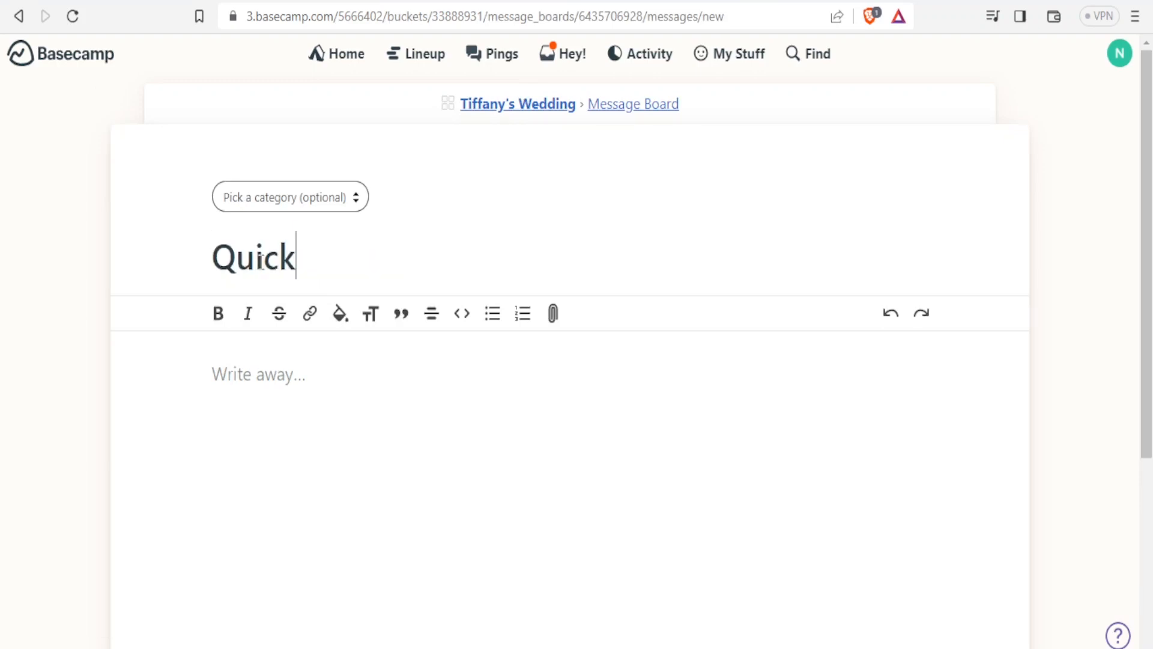
pyautogui.write(' Meeting')
# Write "Quick at 10.00am tomorrow" as heading text with the time highlighted, post the message, and return to the project page.
pyautogui.click(299, 395)
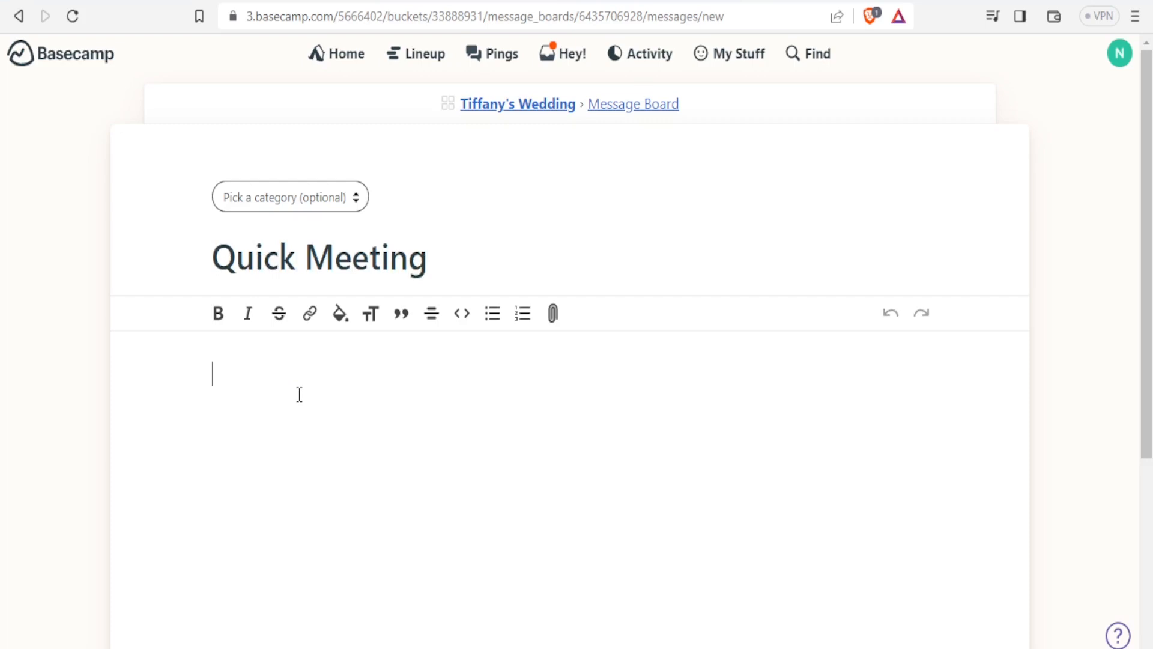
pyautogui.write('Quick at 10.00am tomorrow')
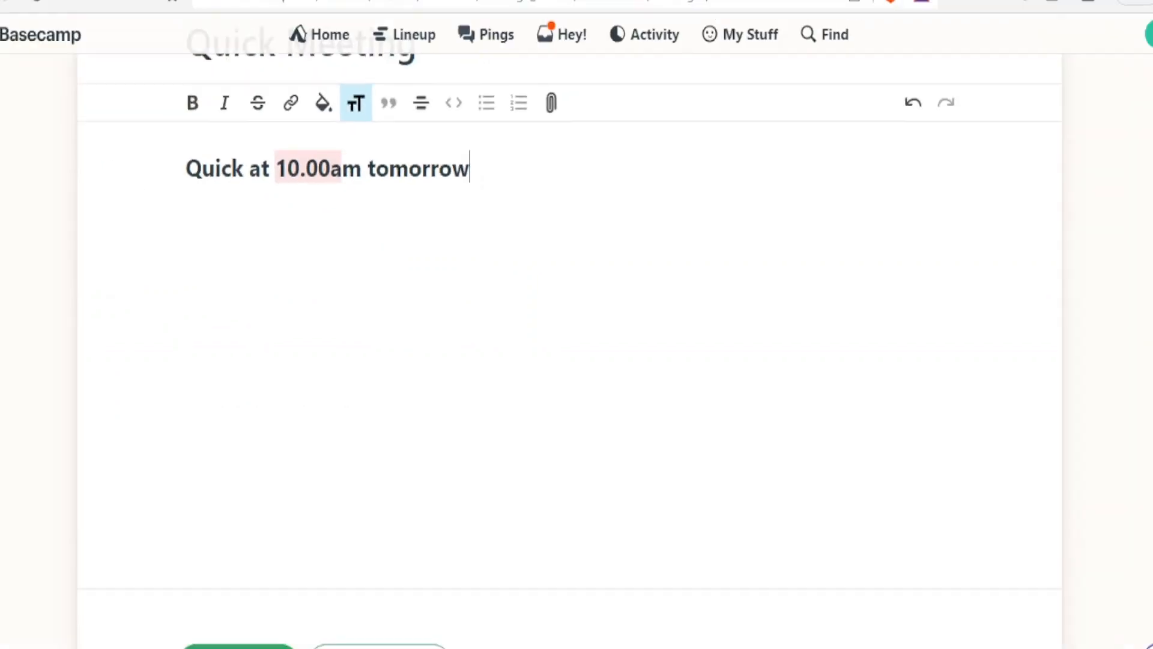
pyautogui.moveTo(1142, 506); pyautogui.dragTo(1140, 565)
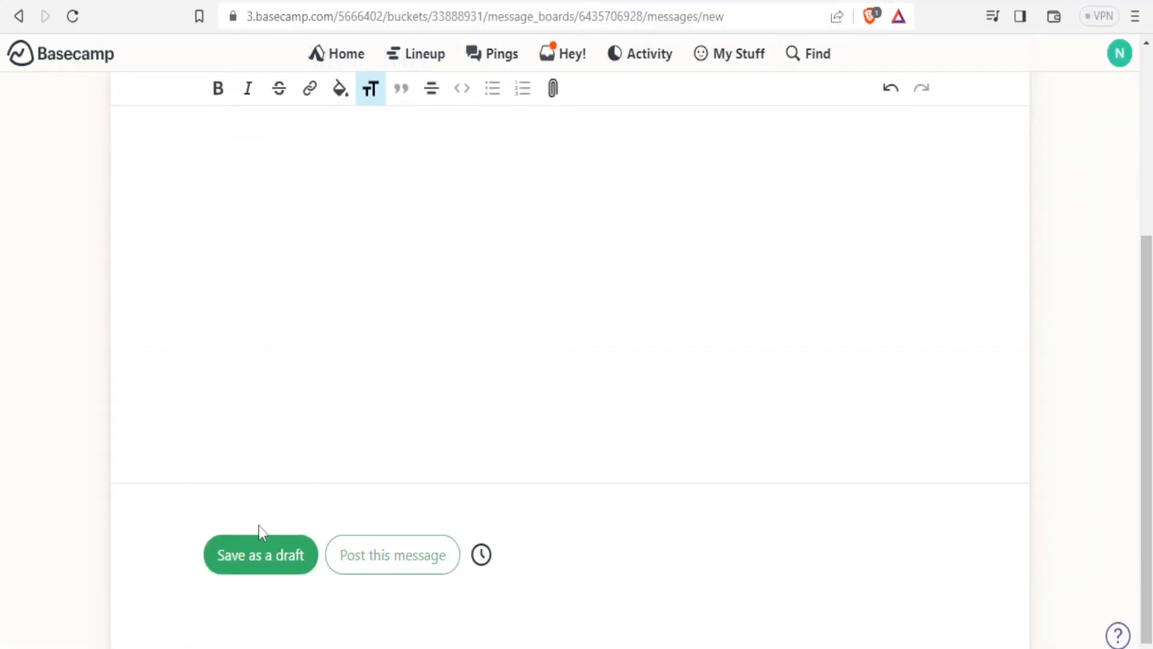
pyautogui.click(381, 567)
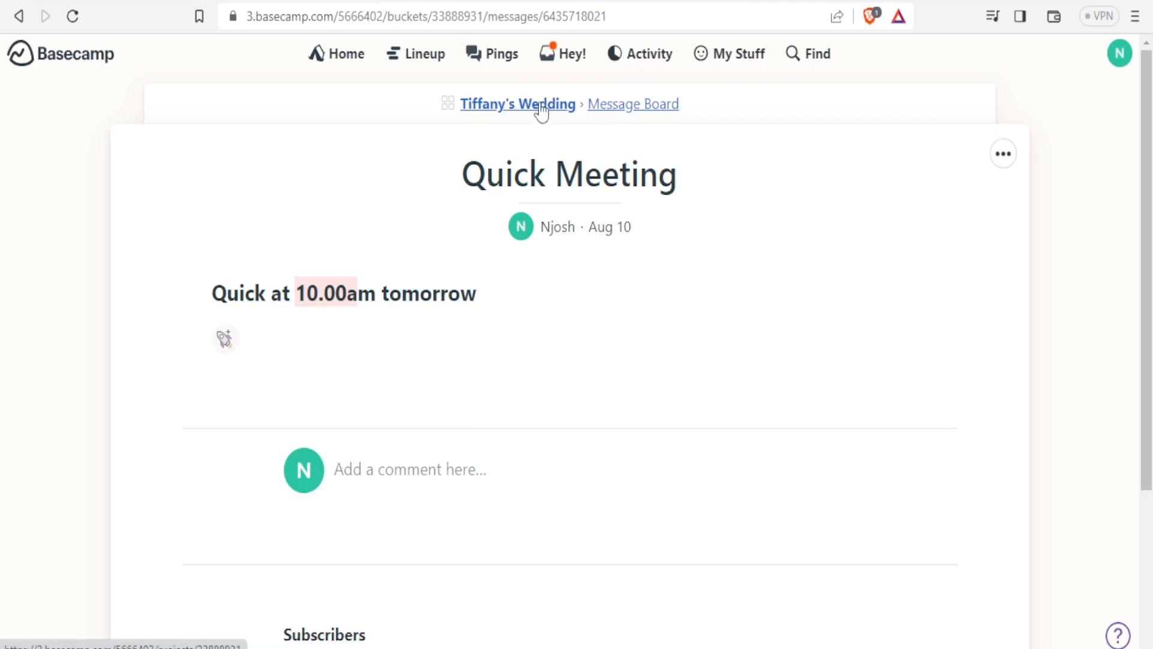
pyautogui.click(510, 104)
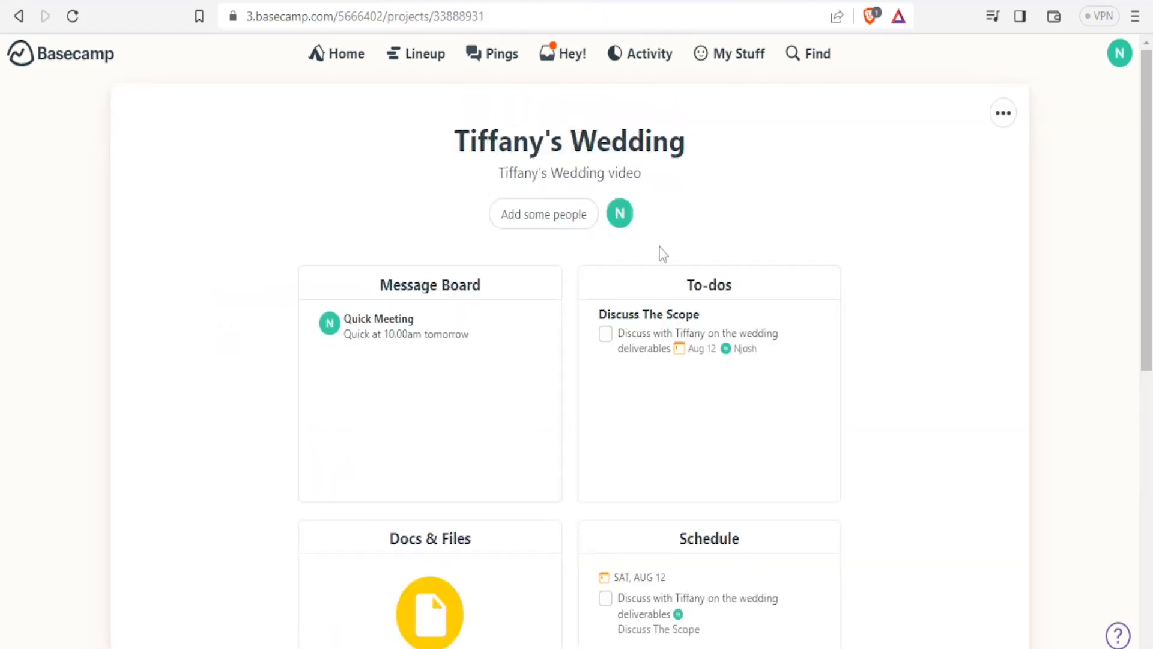
# Upload the JPG image of the glowing cross from the Downloads folder to the project's Docs & Files.
pyautogui.moveTo(1142, 236); pyautogui.dragTo(1142, 306)
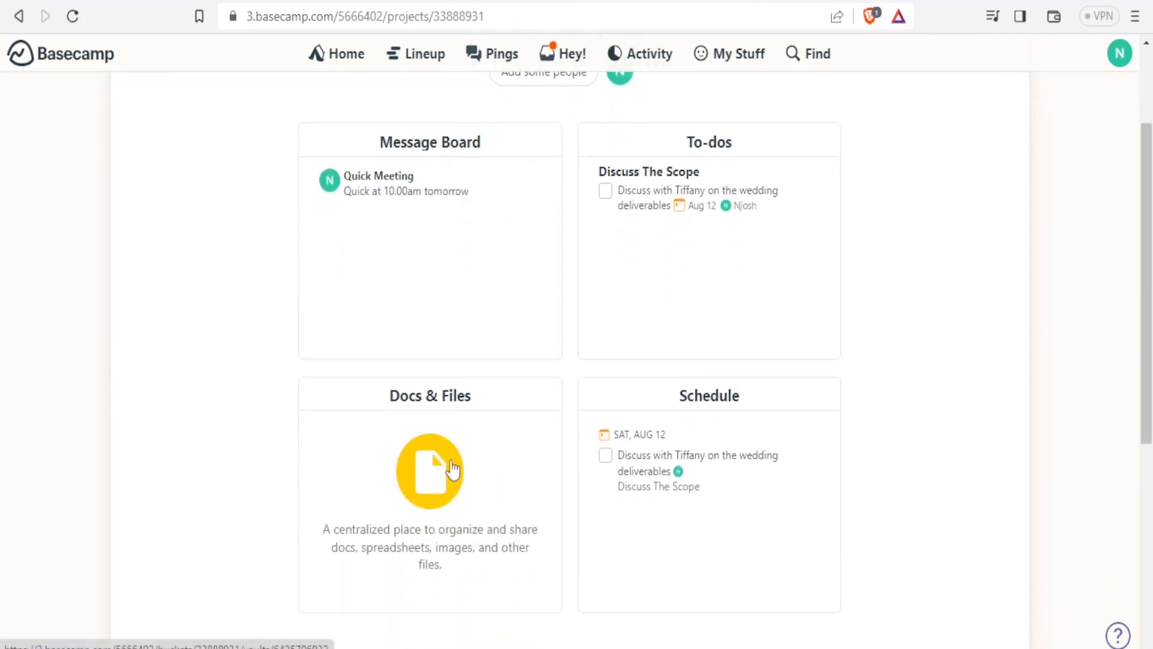
pyautogui.click(452, 470)
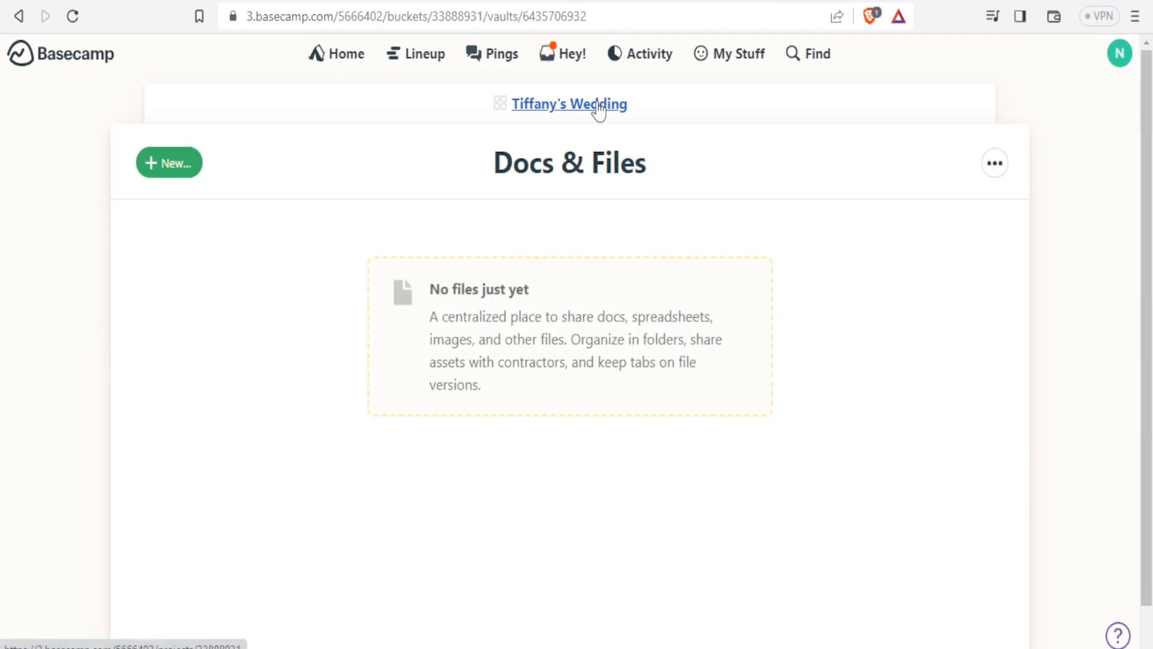
pyautogui.click(184, 176)
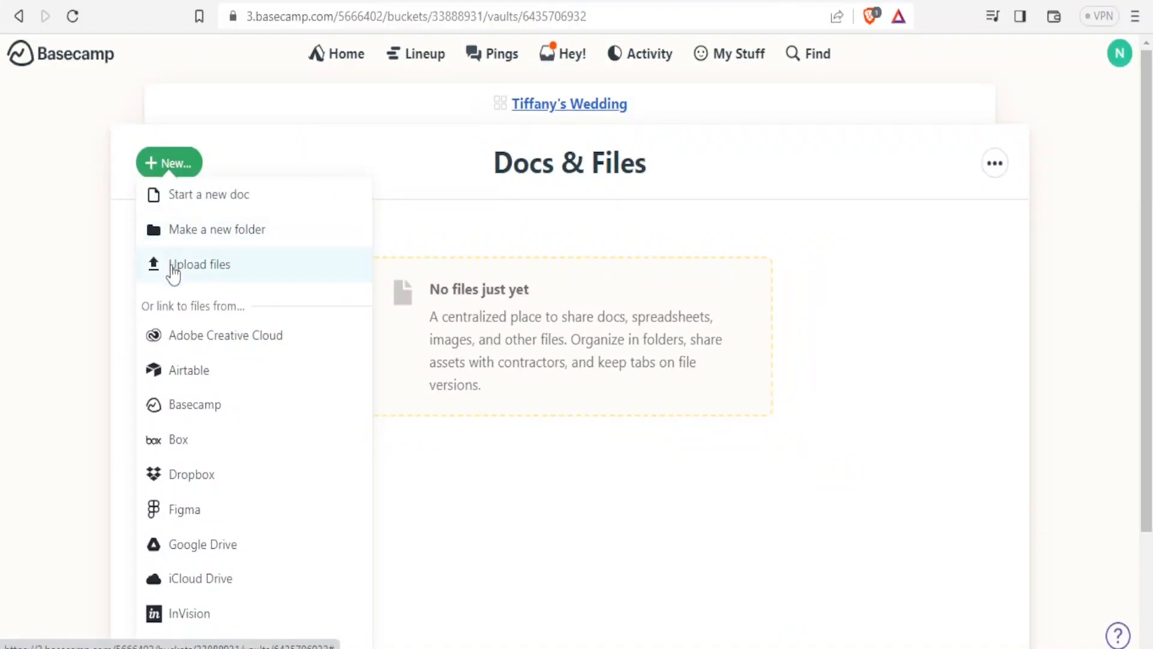
pyautogui.click(173, 274)
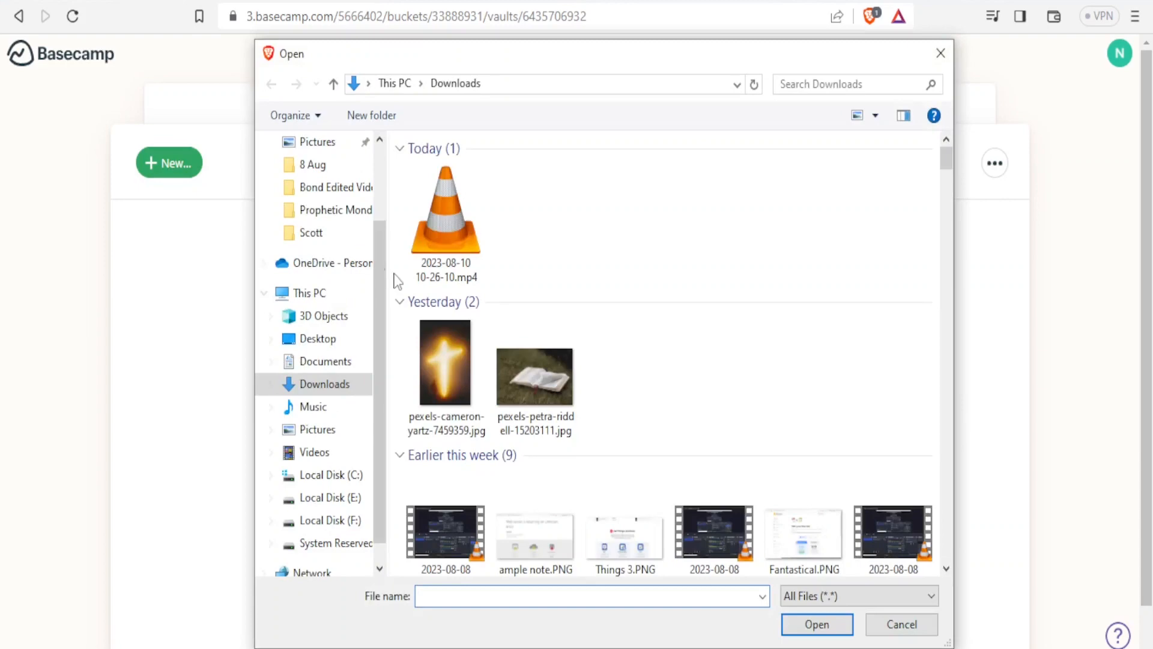
pyautogui.click(439, 344)
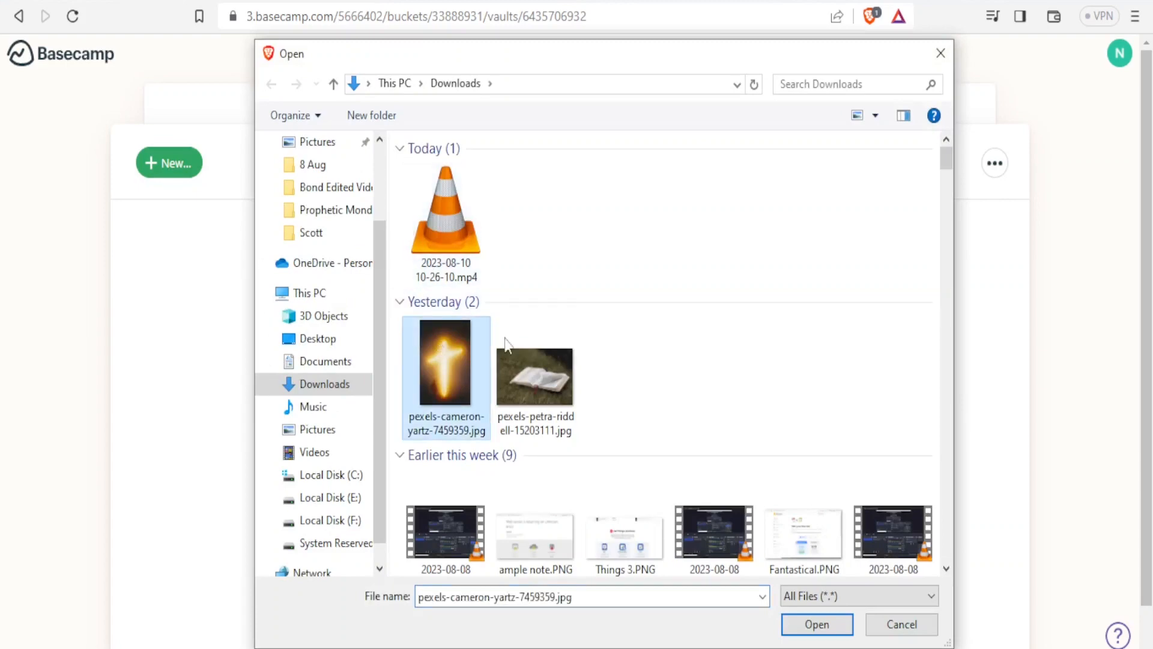
pyautogui.click(816, 624)
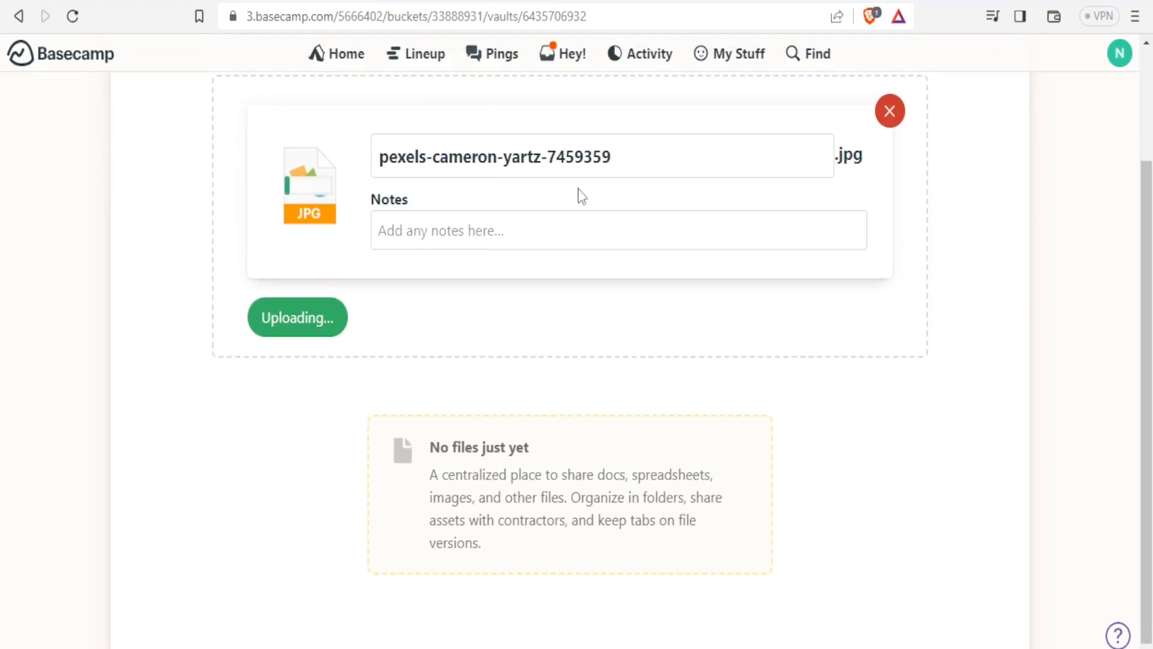
# Rename the uploaded image as the client's first name followed by 1, post it to the project, and return to the project page.
pyautogui.click(534, 160)
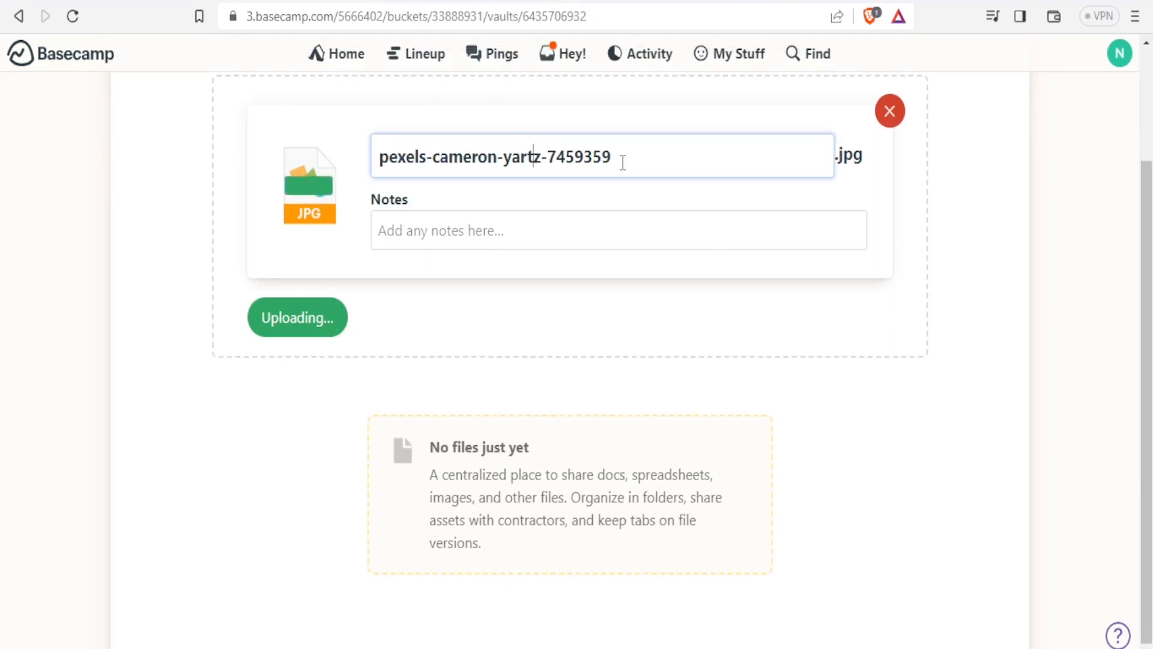
pyautogui.moveTo(623, 161); pyautogui.dragTo(378, 170)
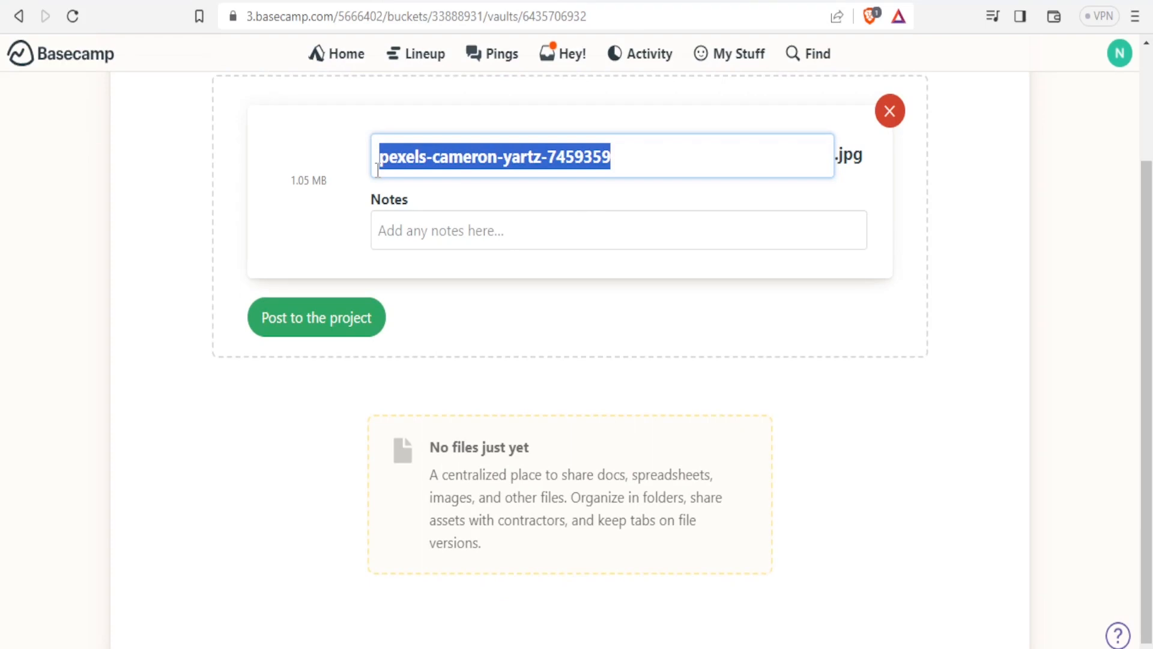
pyautogui.write('Tiffany 1')
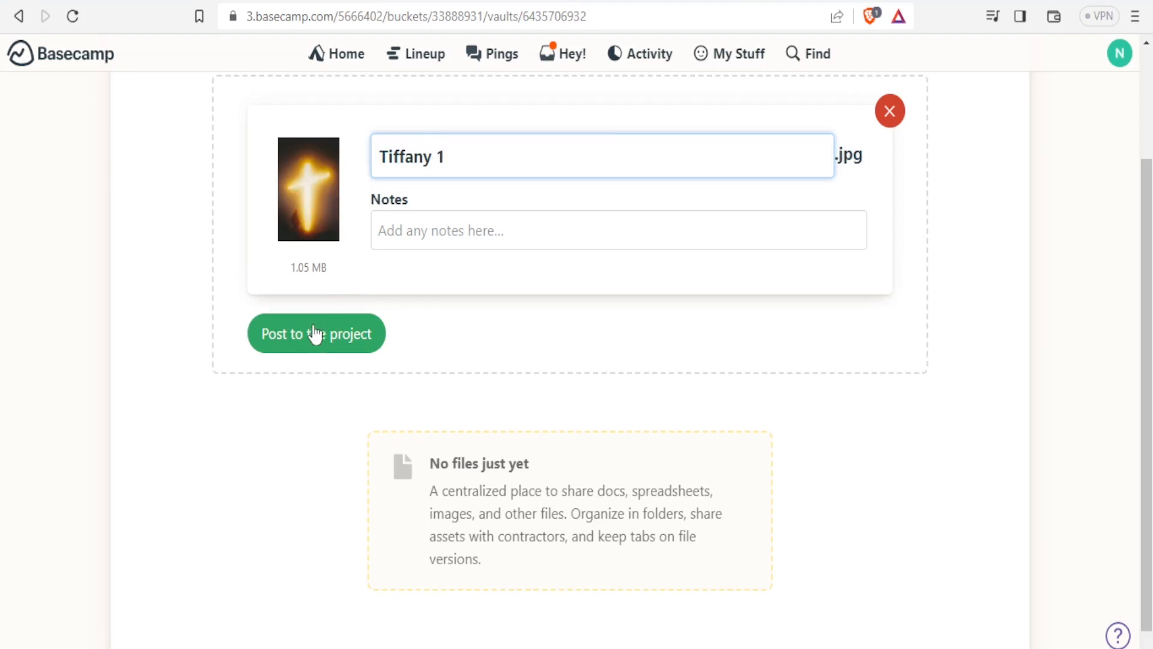
pyautogui.click(314, 334)
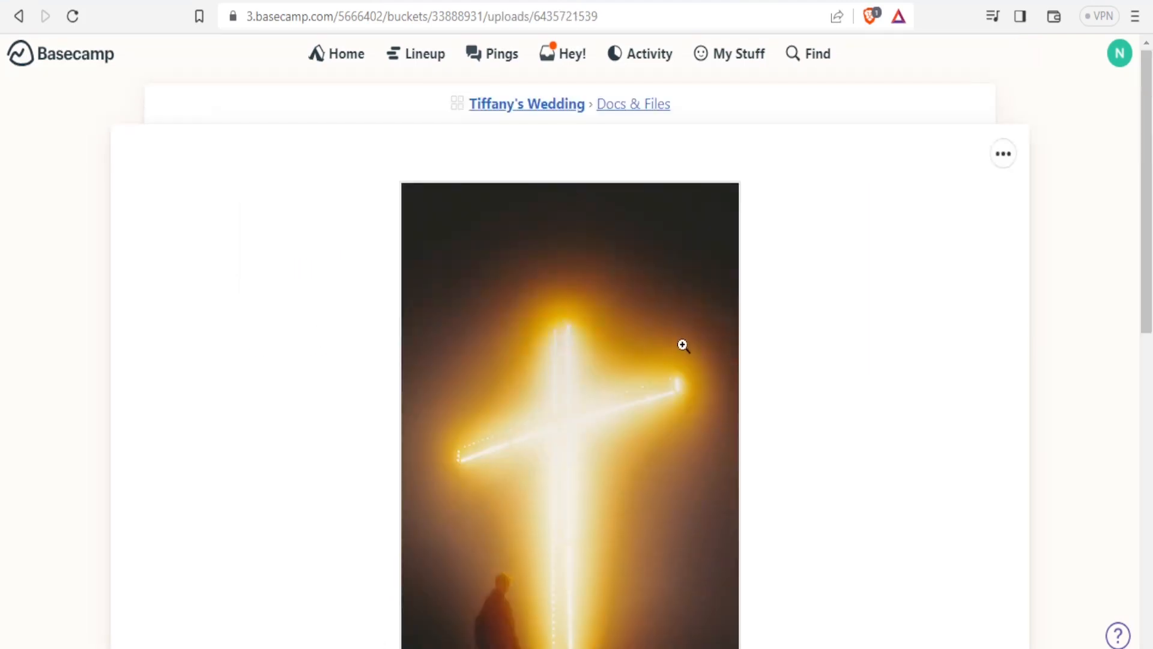
pyautogui.click(548, 108)
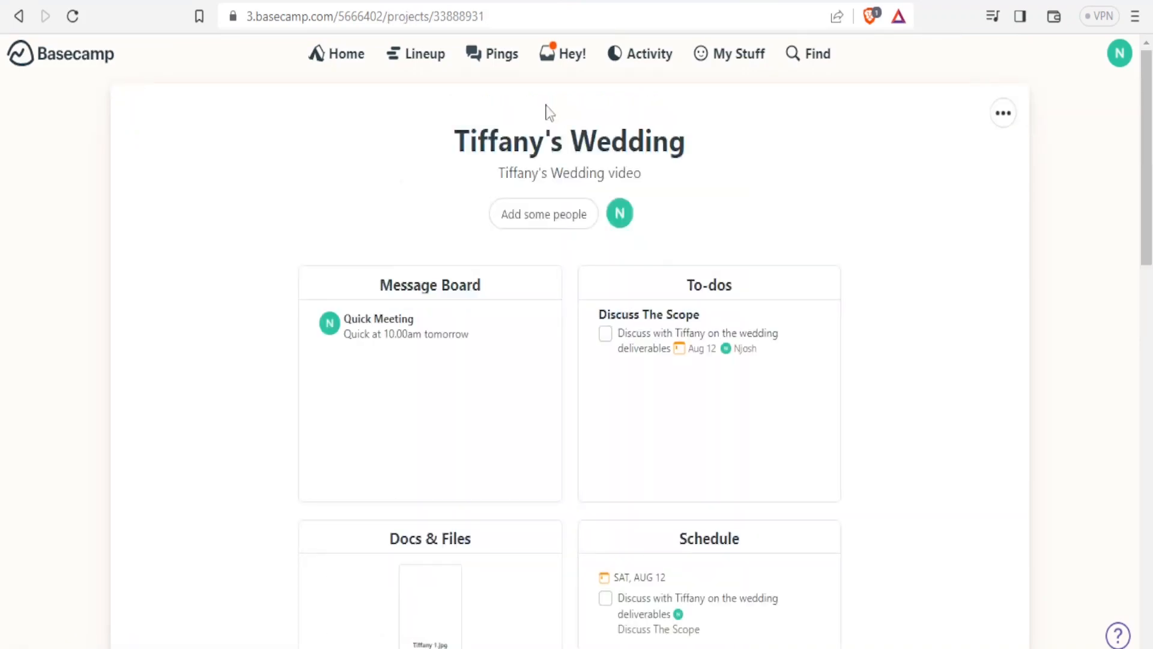
# Leave the project for the home page and add a marker named "Approch client ABC" to the Lineup.
pyautogui.moveTo(1147, 204); pyautogui.dragTo(1148, 221)
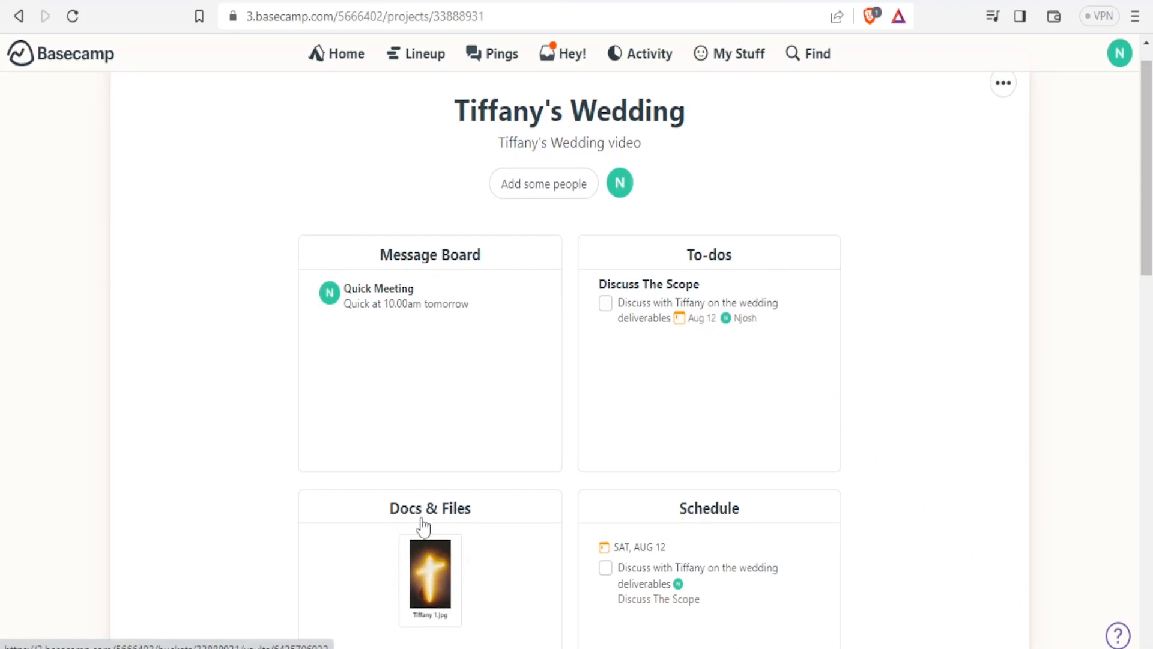
pyautogui.click(586, 577)
pyautogui.click(348, 58)
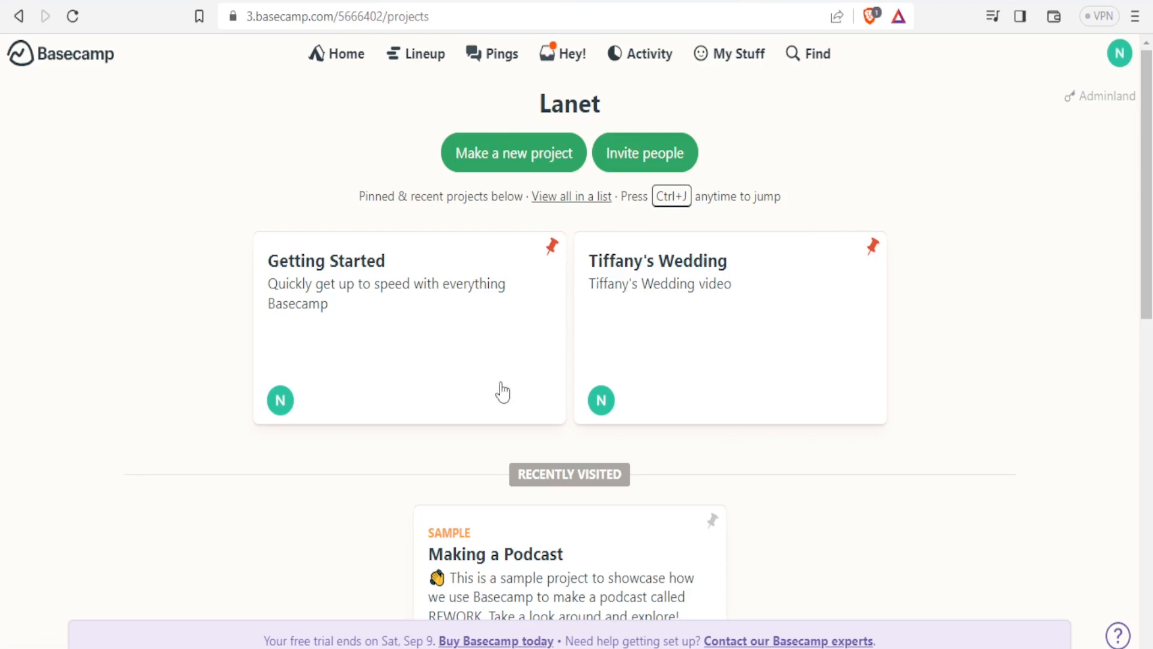
pyautogui.click(415, 61)
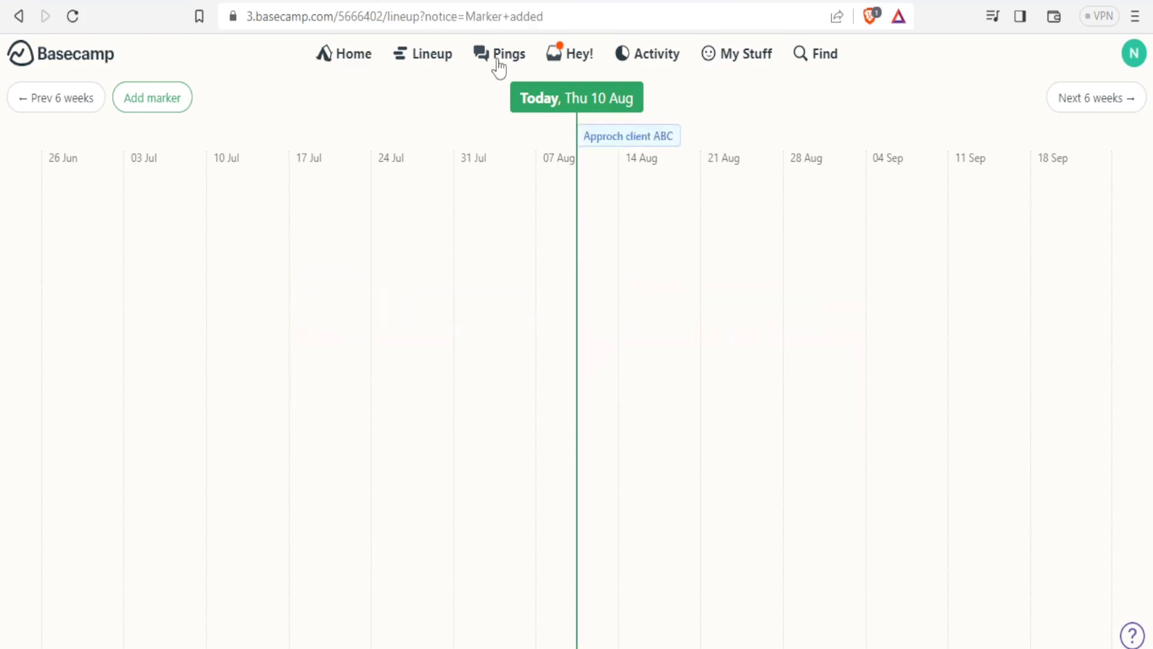
# Look through Pings, the Hey! notifications, the latest activity and the personal settings, and return to the home page.
pyautogui.click(498, 60)
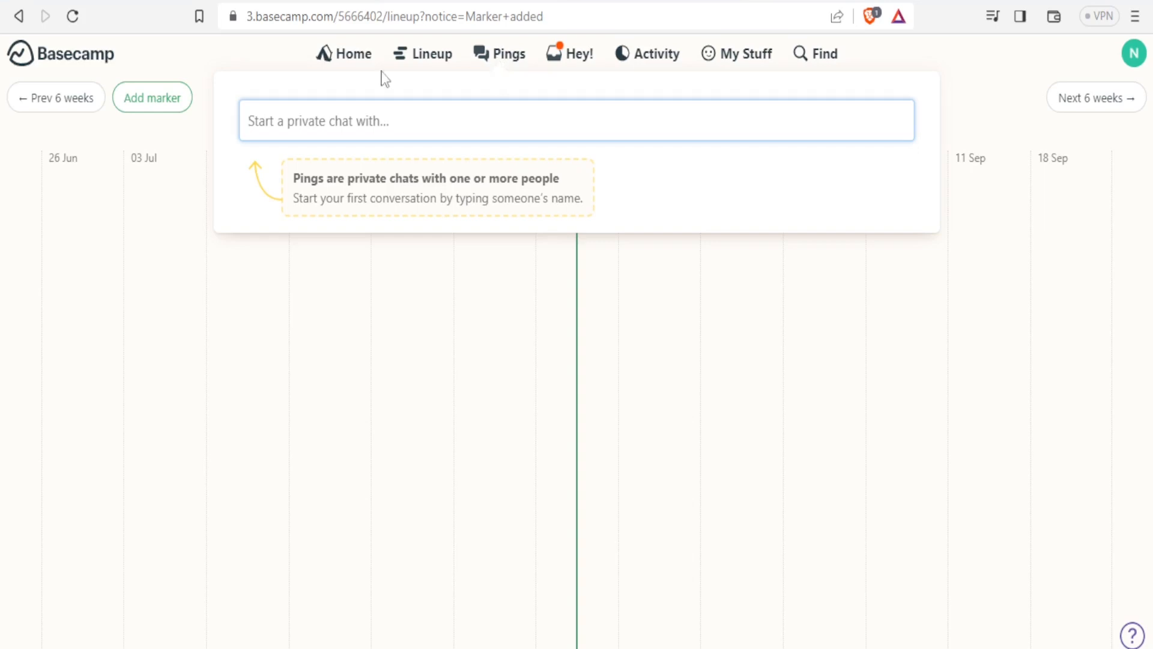
pyautogui.write('n')
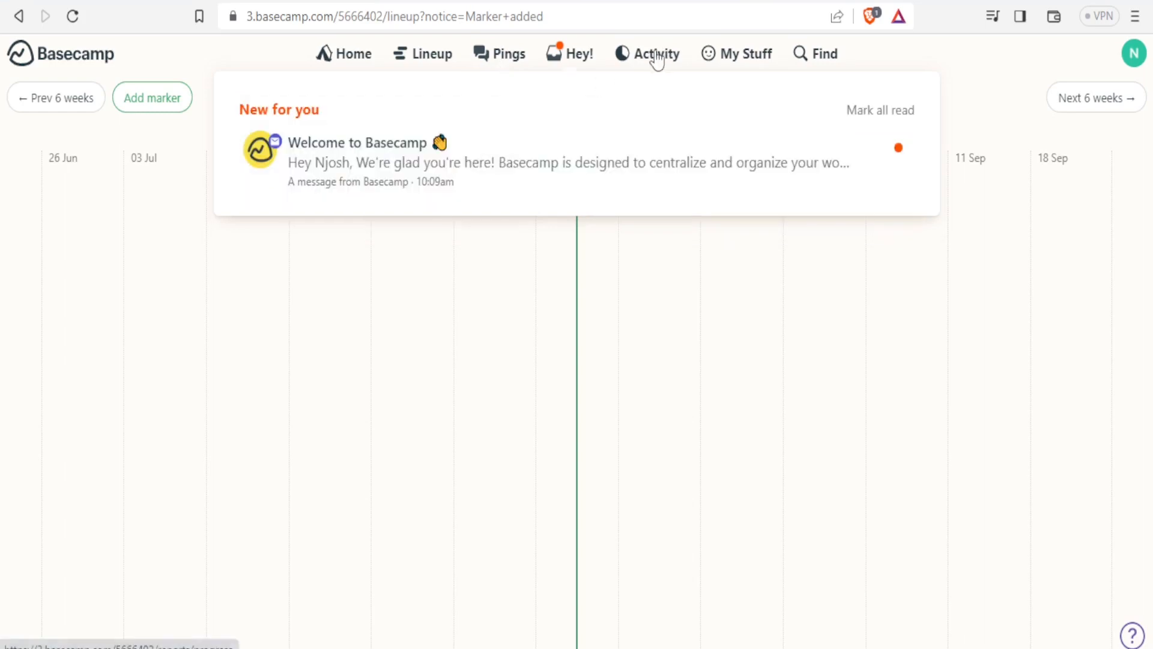
pyautogui.click(657, 56)
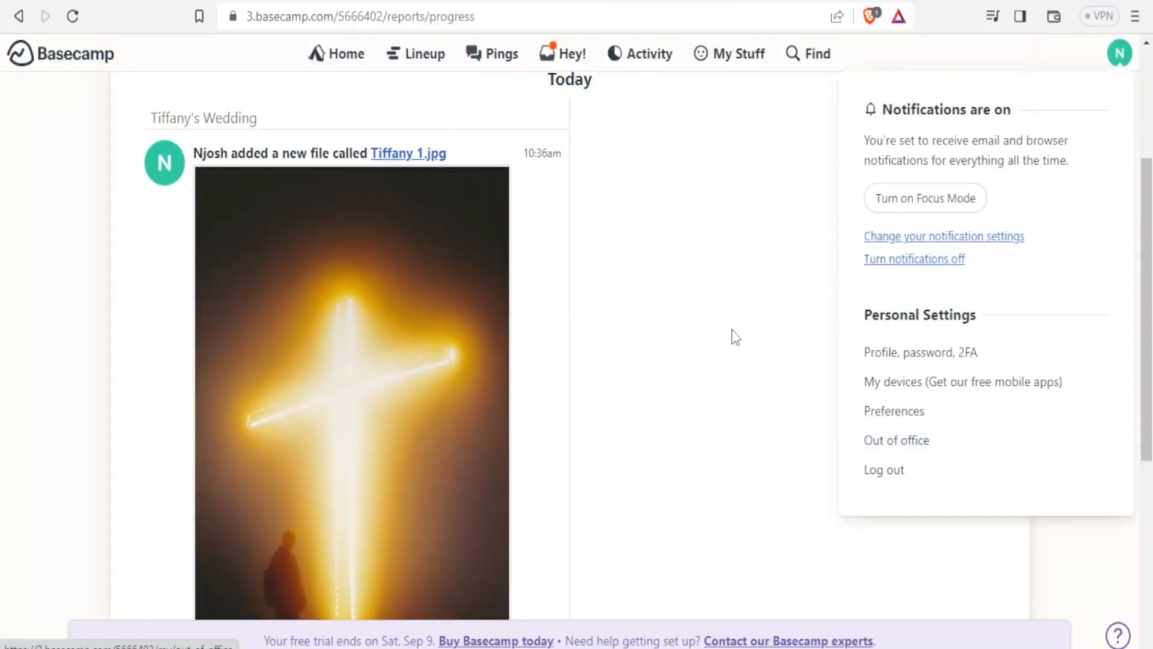
pyautogui.click(342, 54)
pyautogui.moveTo(533, 108)
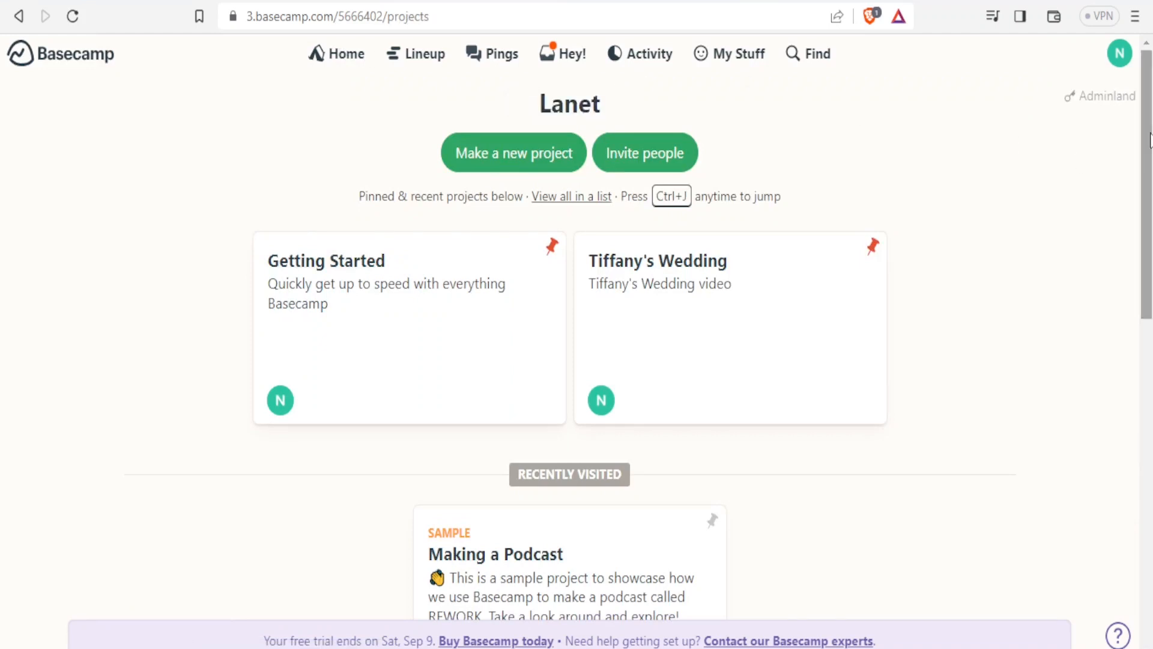
pyautogui.moveTo(1146, 138)
pyautogui.mouseDown()
pyautogui.moveTo(1144, 288)
pyautogui.moveTo(1152, 117)
pyautogui.mouseUp()
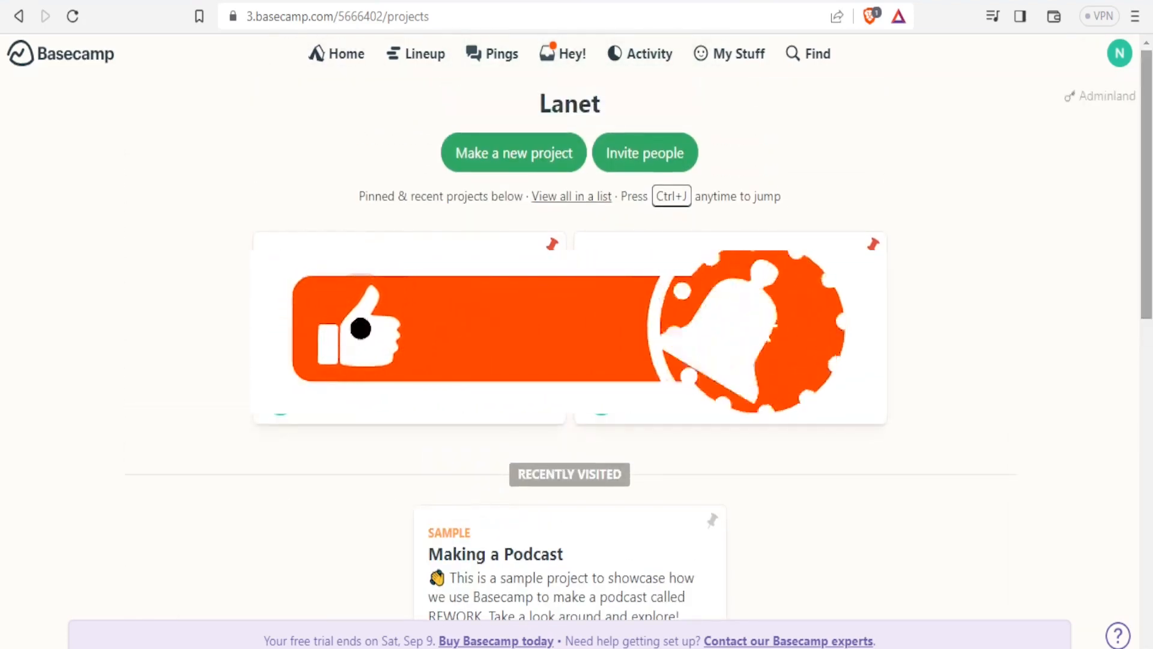